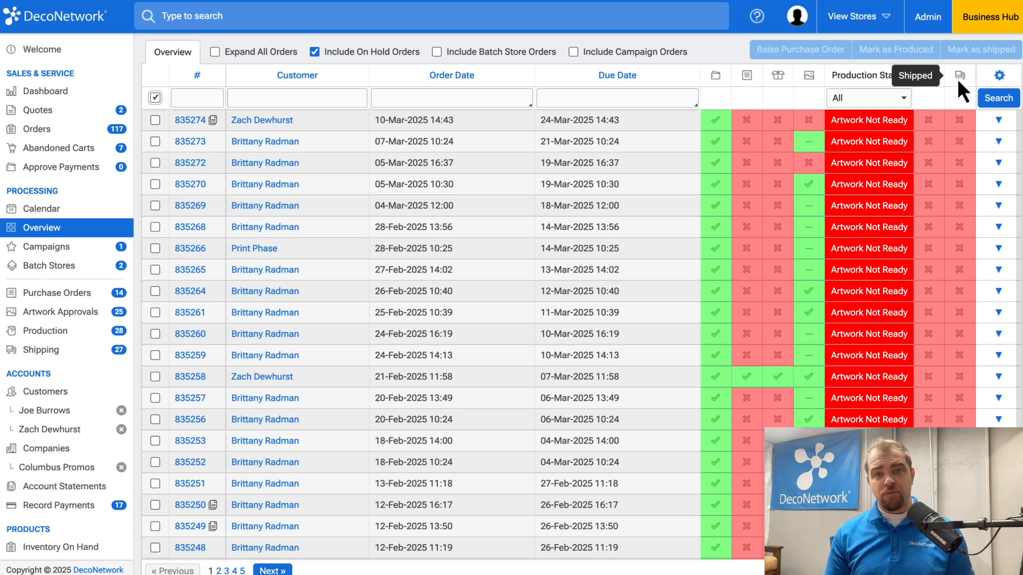
- Look through the production status filter options in the order overview and open the purchase orders list
click(886, 100)
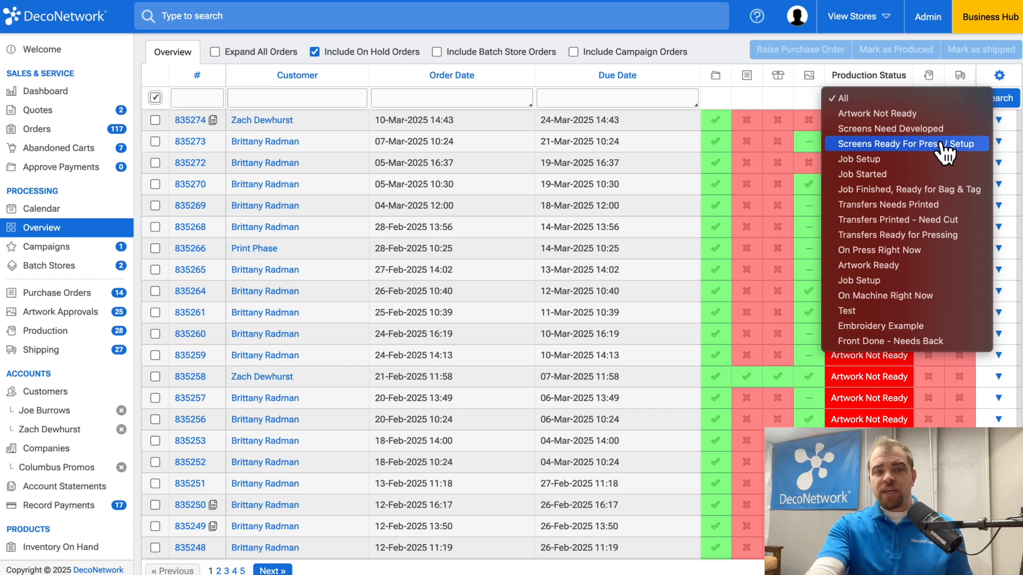
click(699, 59)
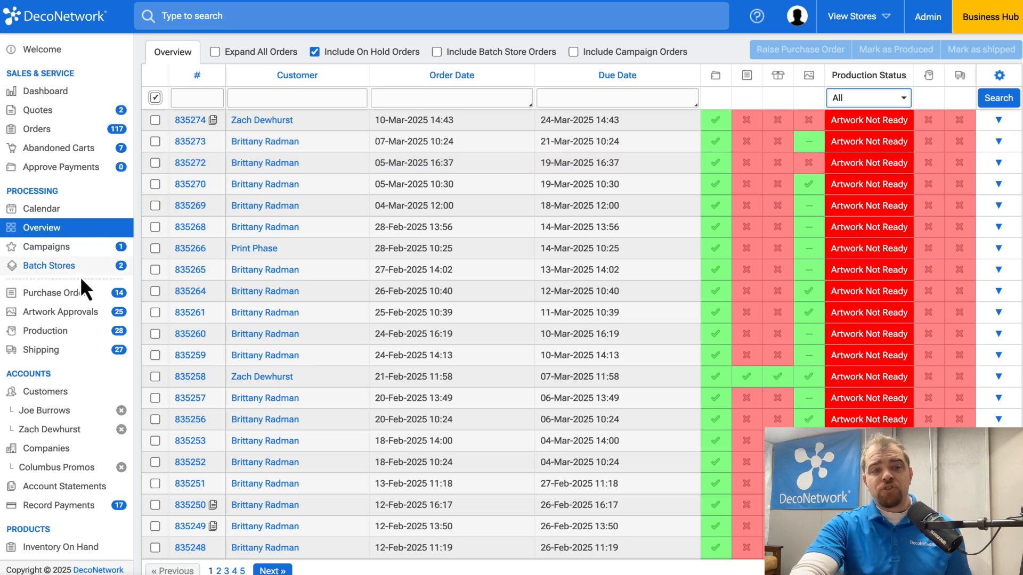
click(80, 300)
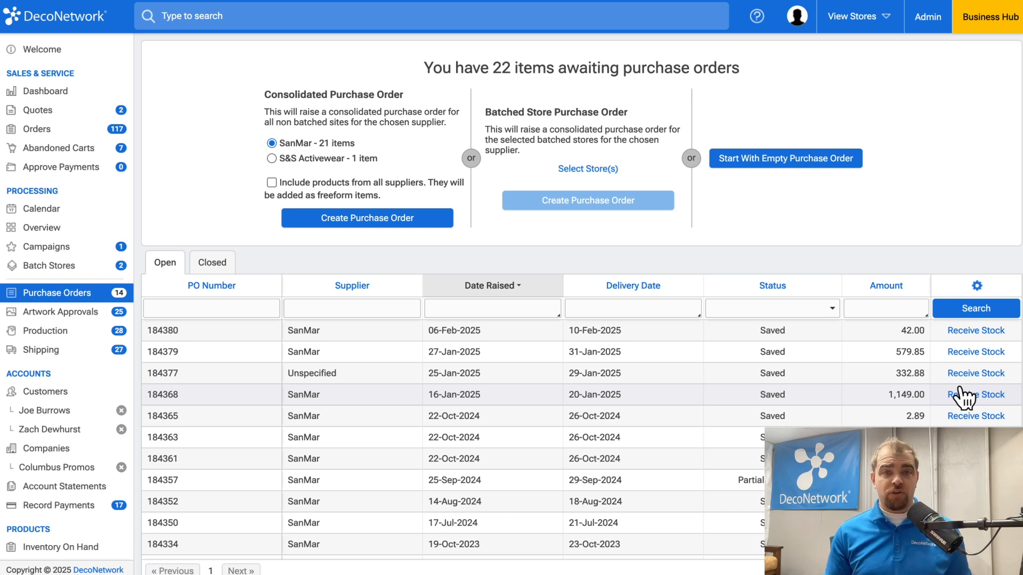
- Open the topmost awaiting artwork approval and review its product details and artwork job
click(76, 314)
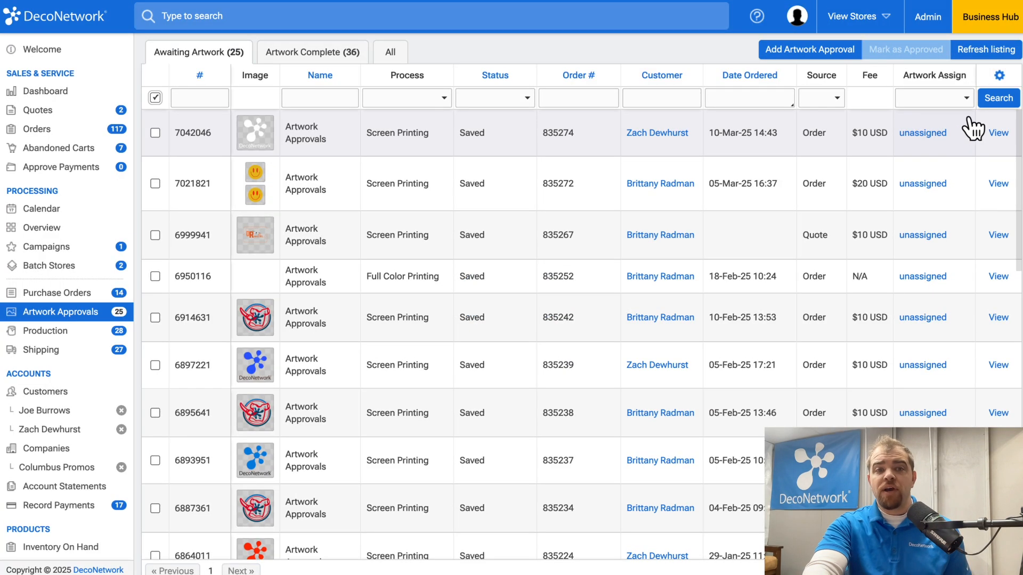
click(1001, 131)
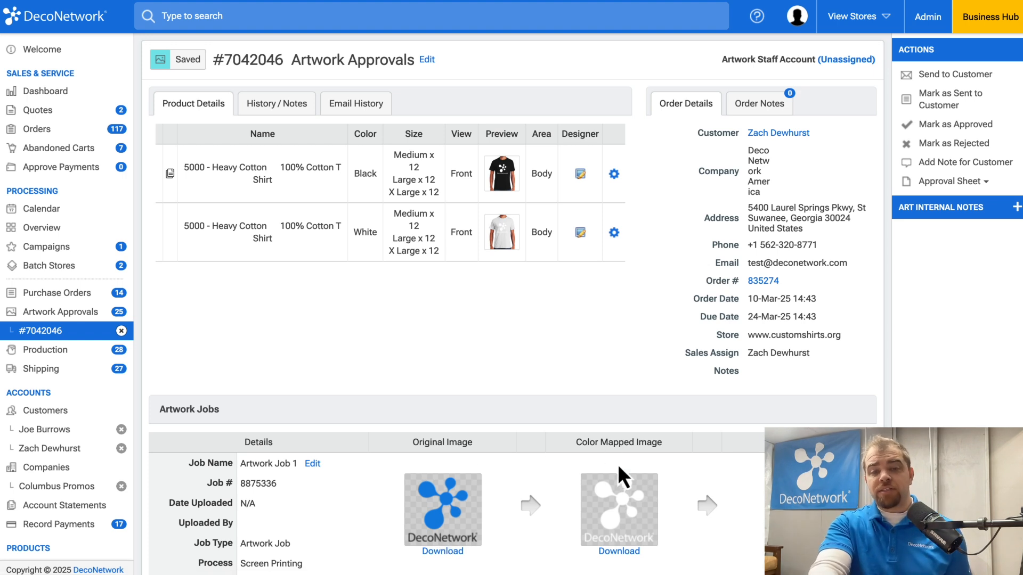
scroll(629, 521, down, 1)
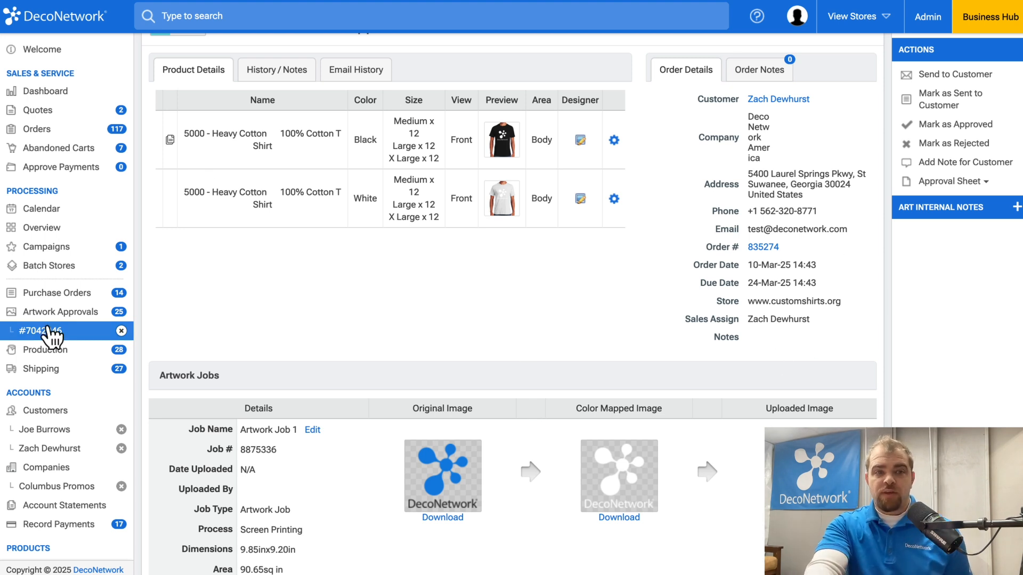
- Review the production items listed as Not Ready for Production and as Awaiting Production
click(64, 346)
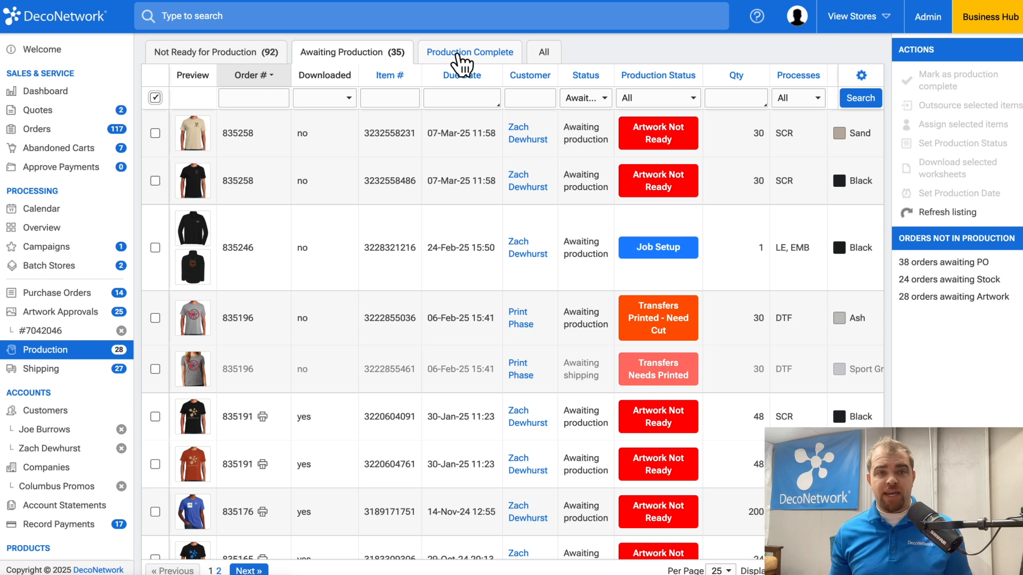
click(239, 51)
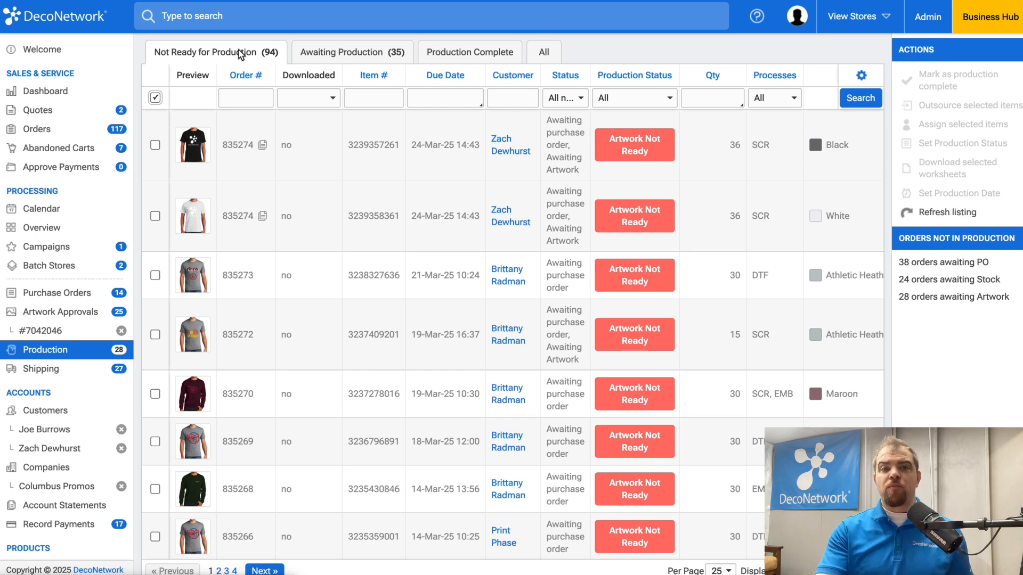
click(347, 54)
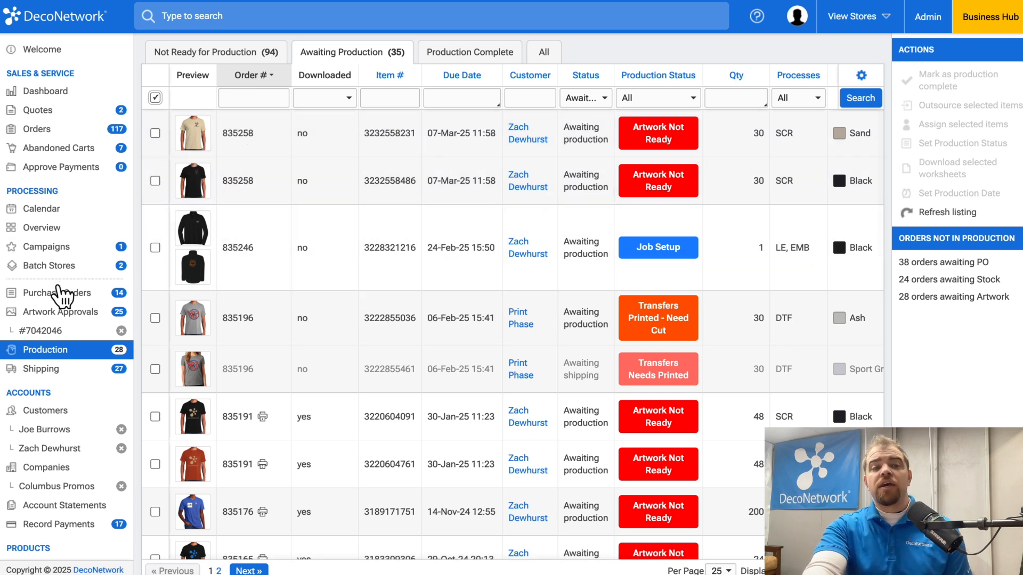
- Open the production calendar and look at its schedule filter options and its week, day and month views
click(59, 210)
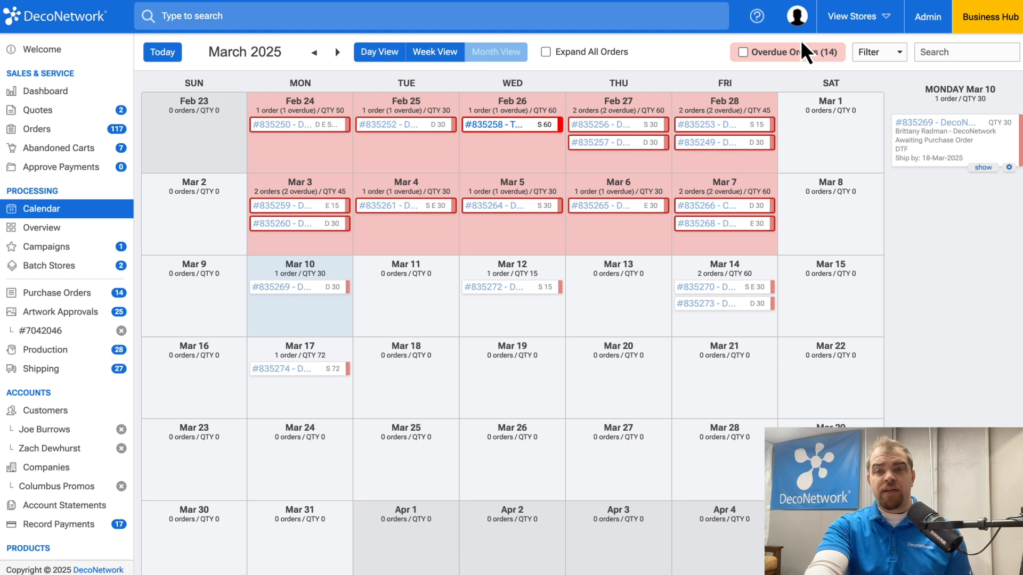
click(869, 54)
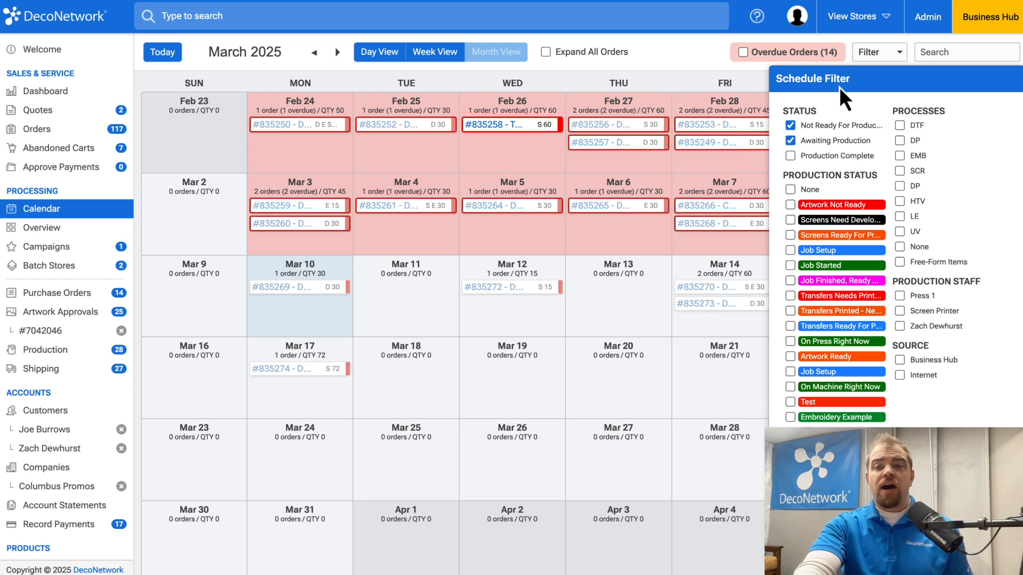
click(438, 55)
click(378, 57)
click(483, 60)
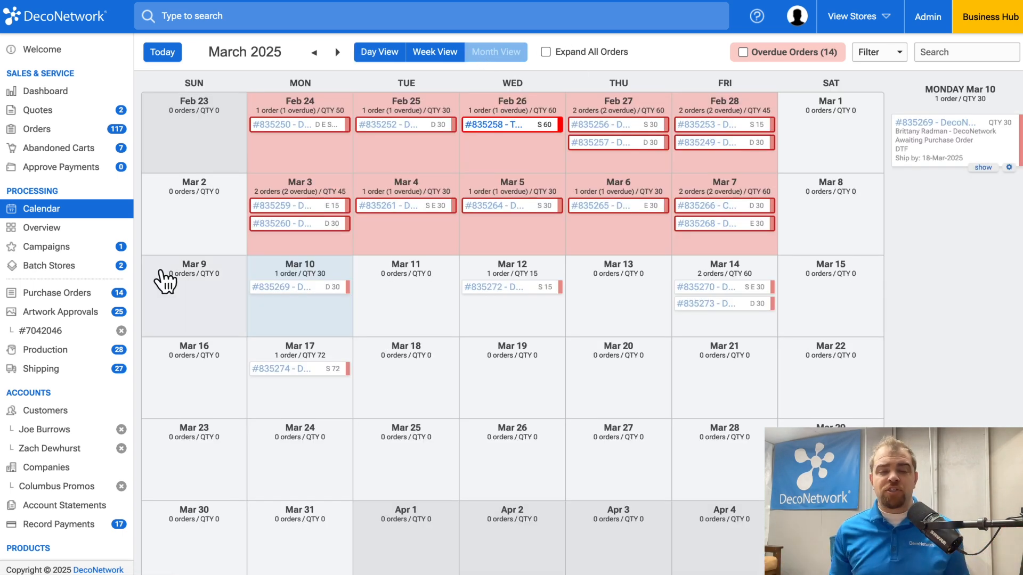
- Set the production status of the black Heavy Cotton T-shirt, the first item not ready for production, to Screens Need Developed
click(66, 352)
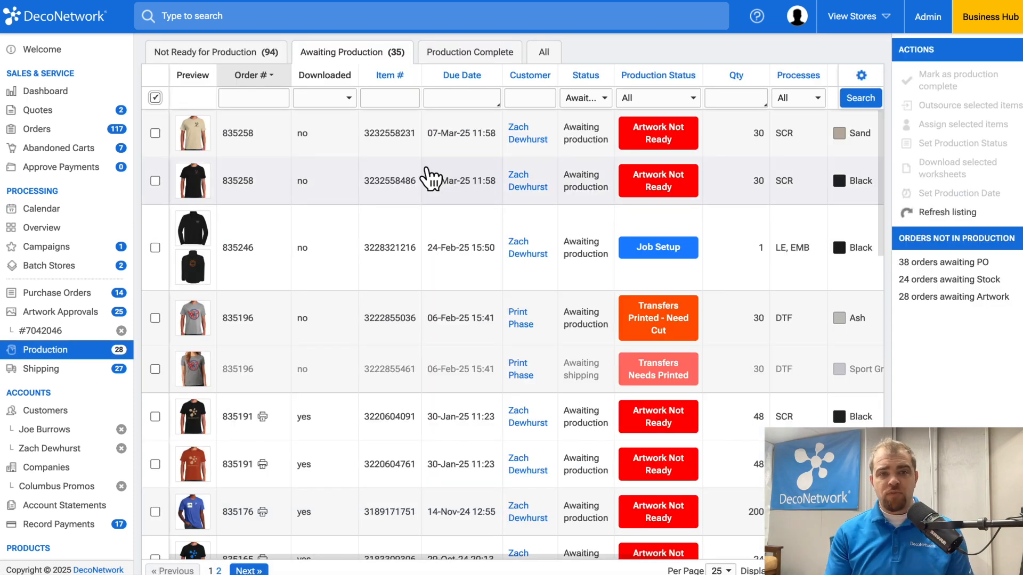
click(242, 53)
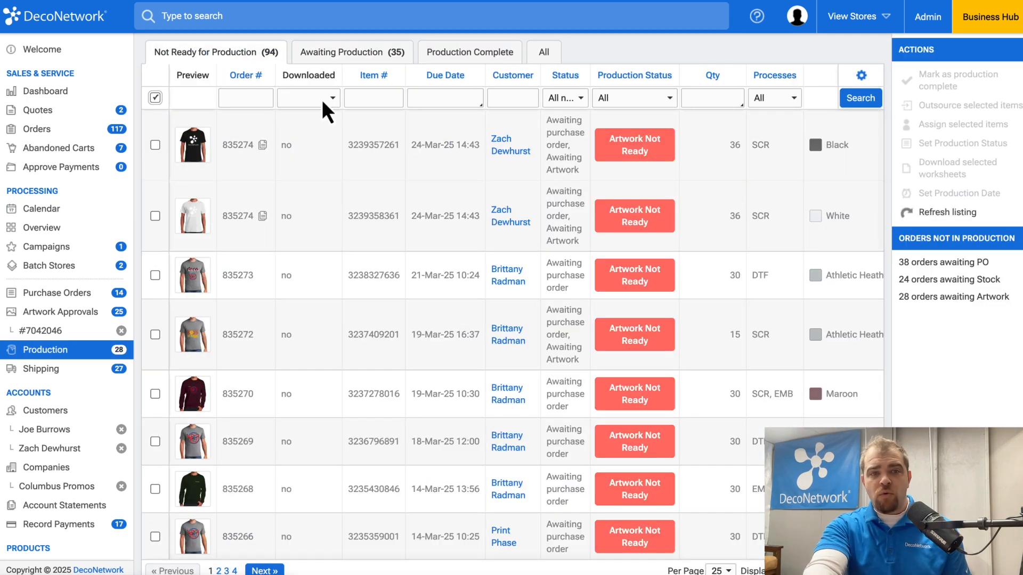
click(387, 173)
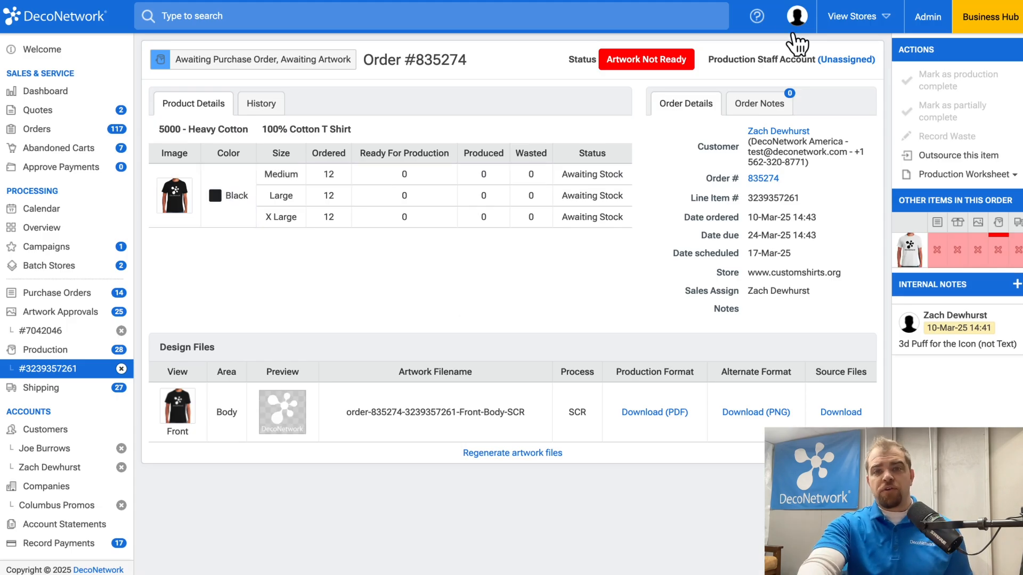
click(664, 61)
click(678, 167)
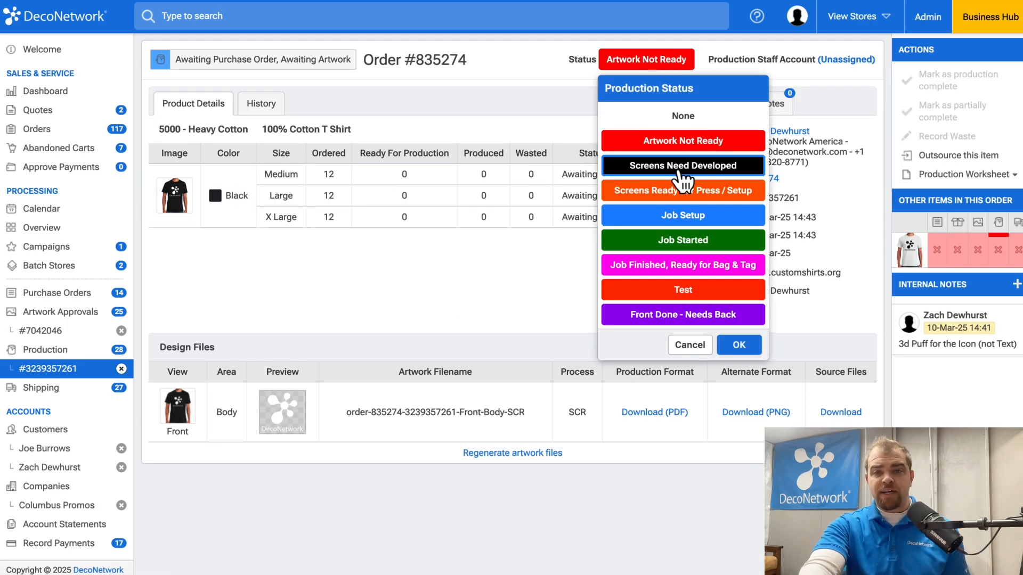
click(739, 345)
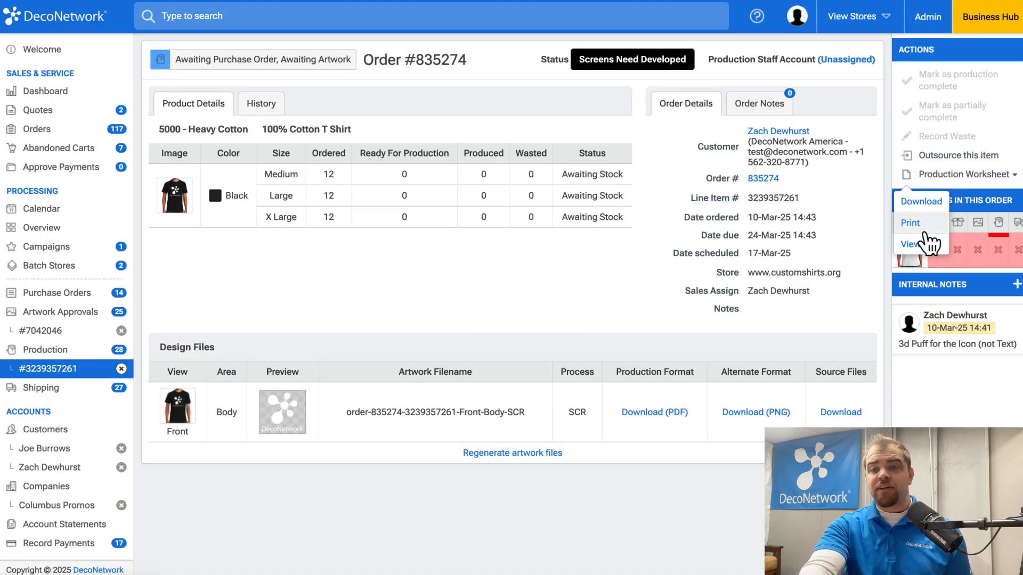
- View the black T-shirt's production worksheet and check its status in the order overview and the production list
click(916, 244)
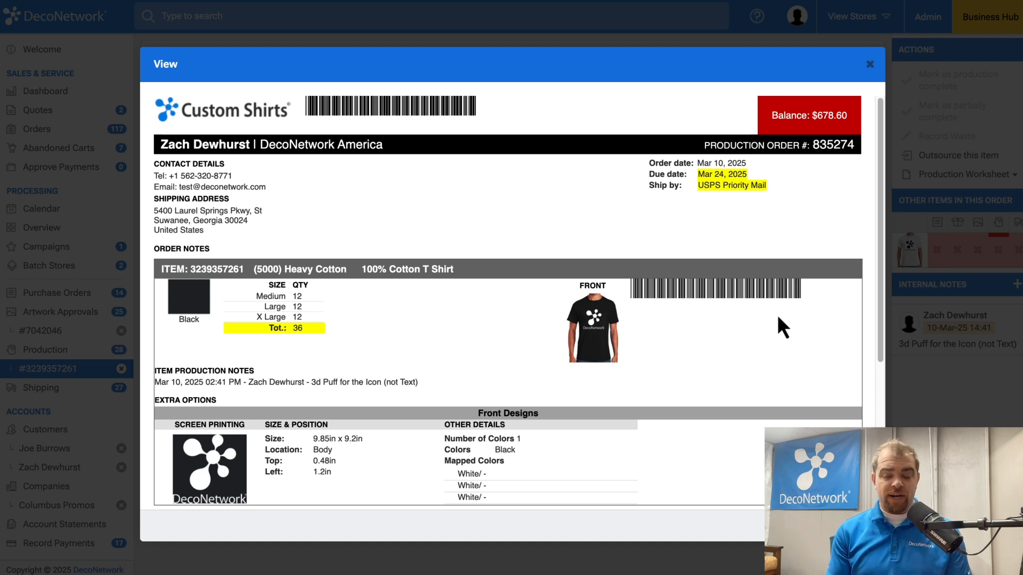
key(Escape)
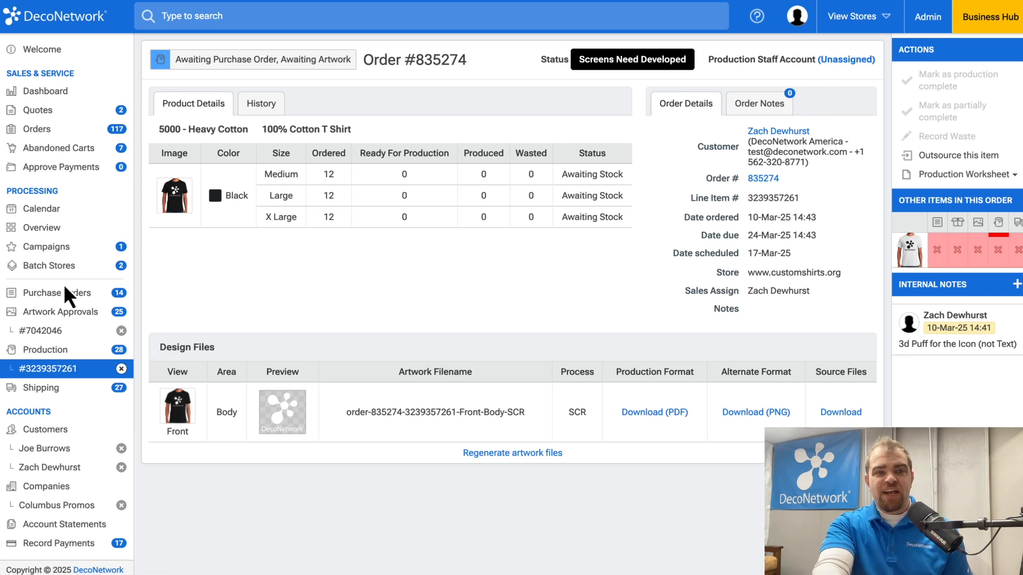
click(39, 229)
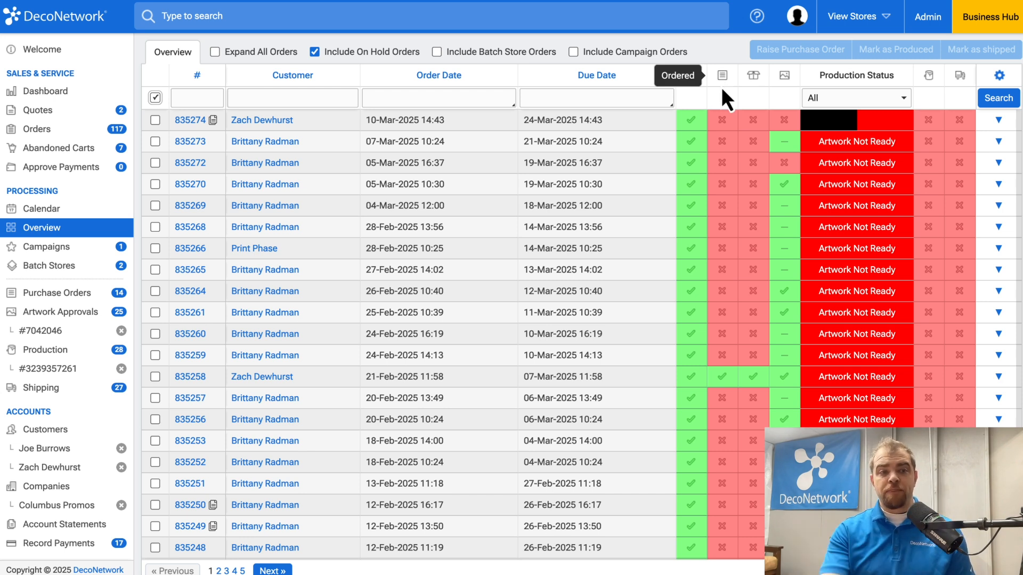
click(60, 355)
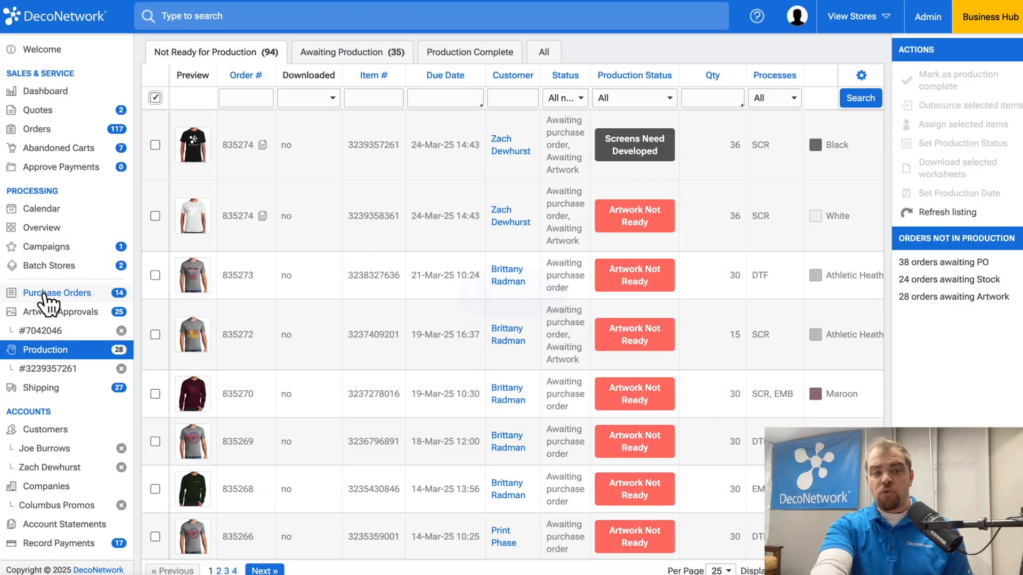
- Create a consolidated purchase order for SanMar, raised as a new PO
click(48, 294)
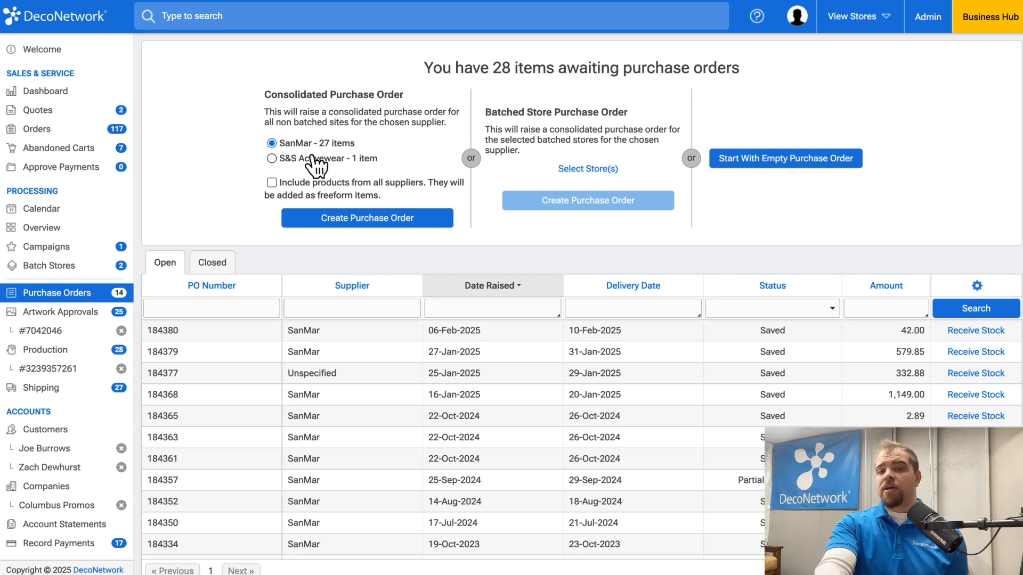
click(349, 218)
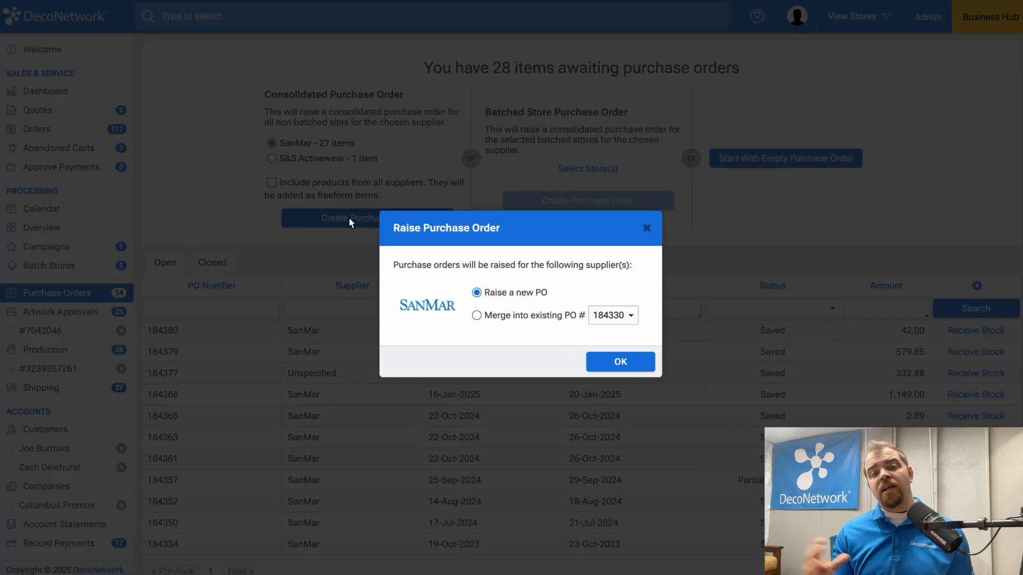
click(620, 365)
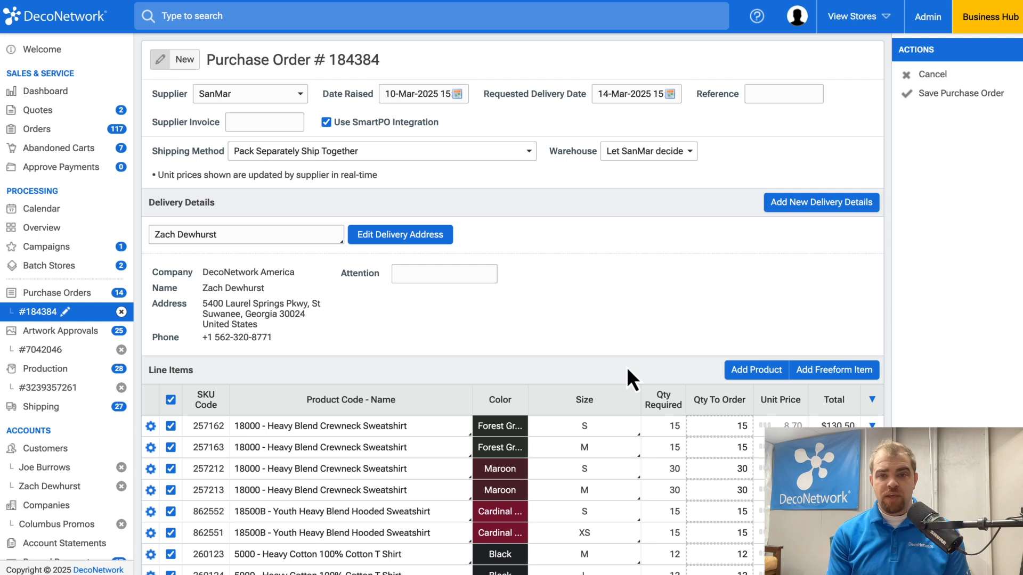
- Review the new SanMar purchase order's line items, unit prices, subtotal, SmartPO option and delivery details
scroll(634, 350, down, 1)
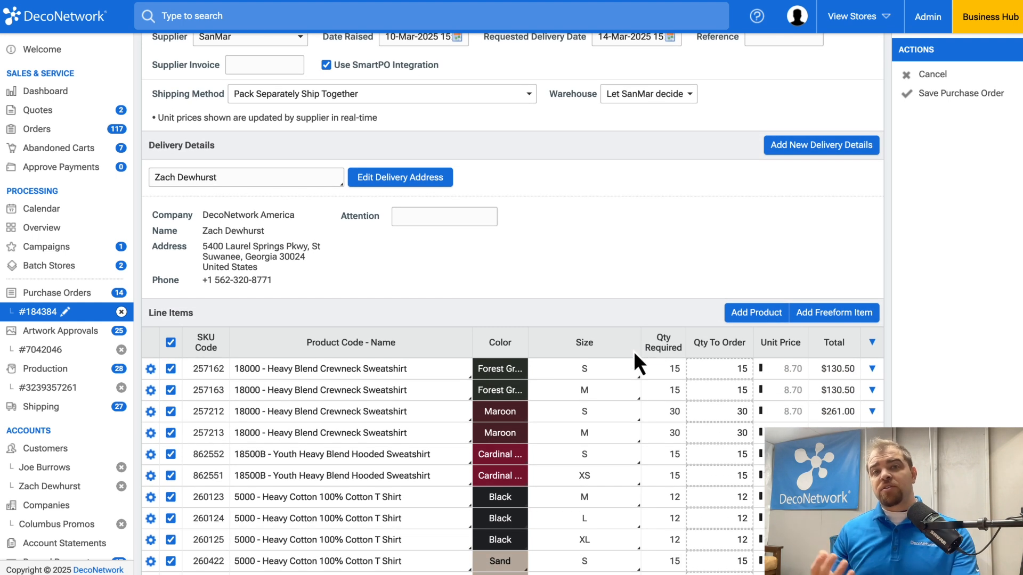
scroll(634, 350, up, 1)
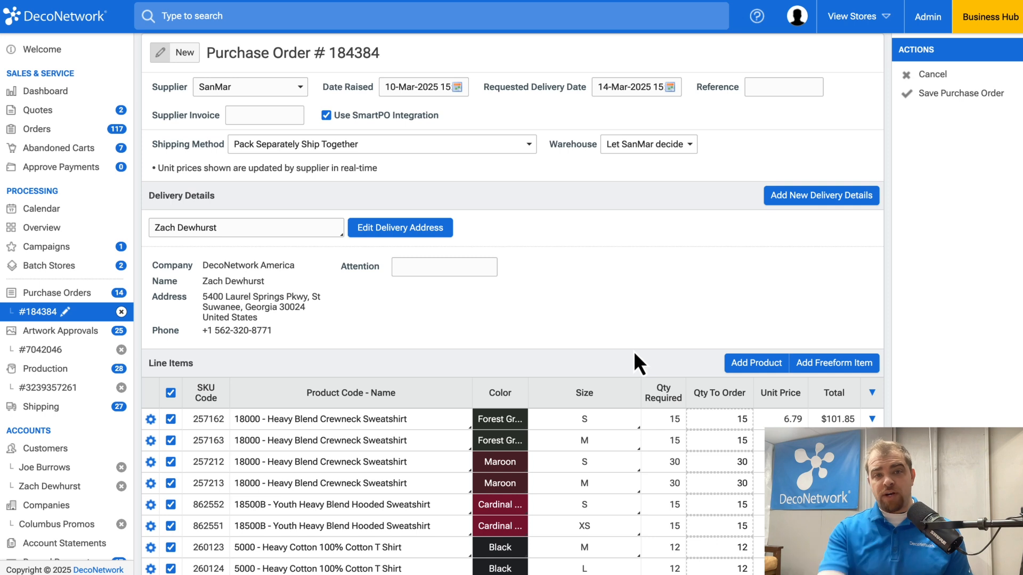
scroll(580, 251, down, 1)
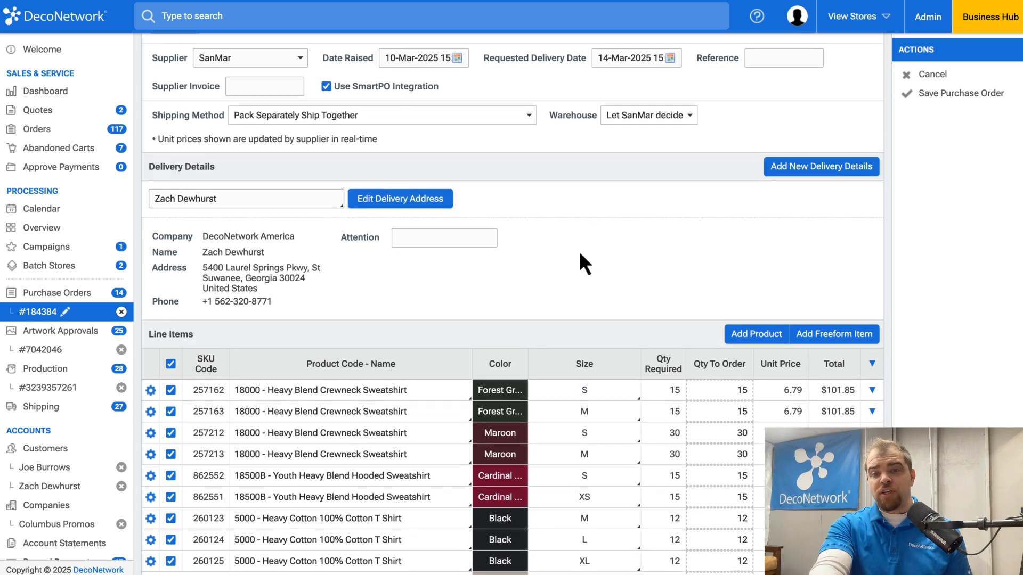
scroll(579, 251, down, 3)
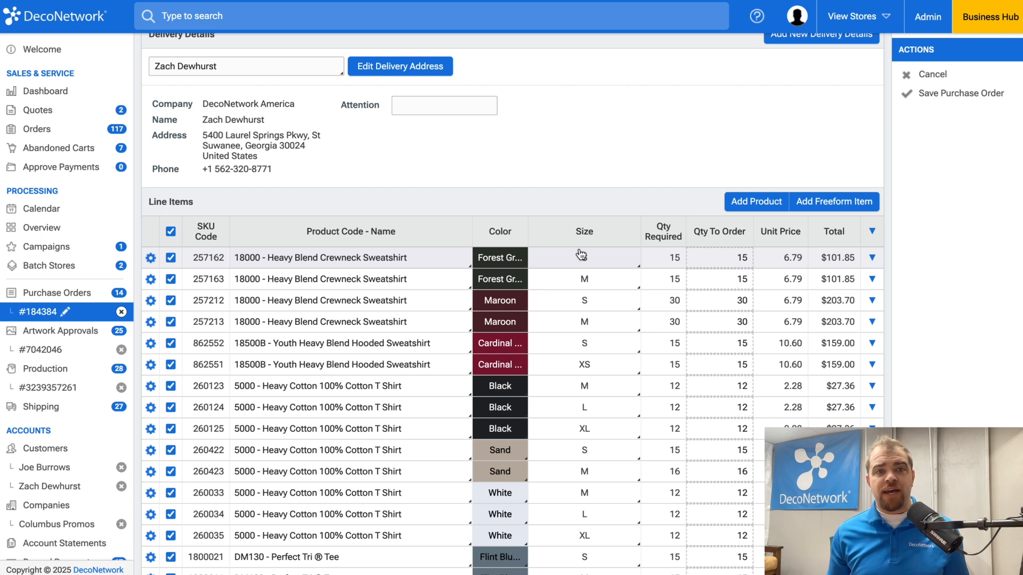
scroll(735, 311, down, 8)
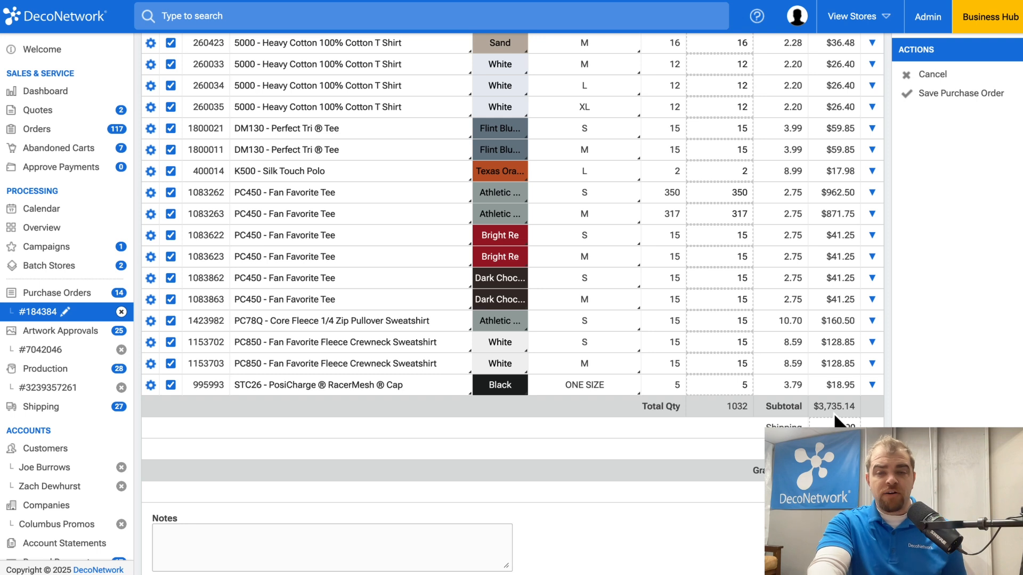
scroll(833, 414, up, 10)
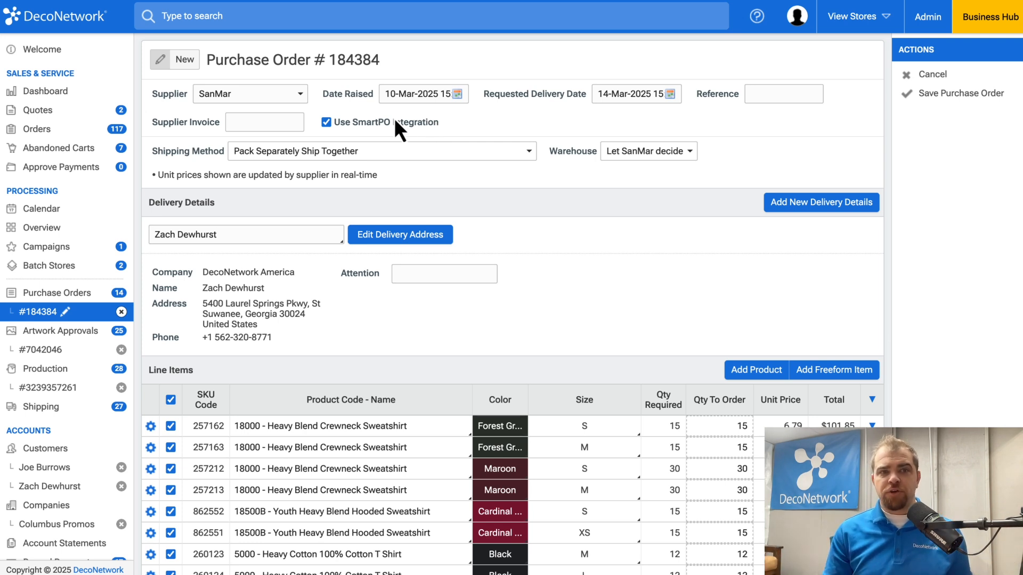
scroll(264, 368, down, 1)
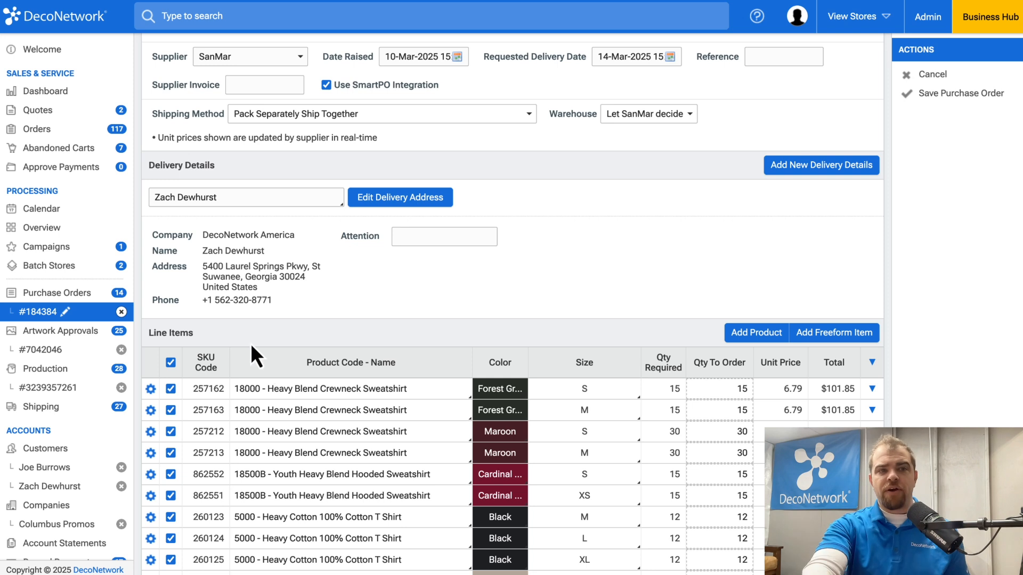
- Open the customer order for the black and white Heavy Cotton T-shirts and dismiss the color mappings notice
click(76, 132)
click(403, 127)
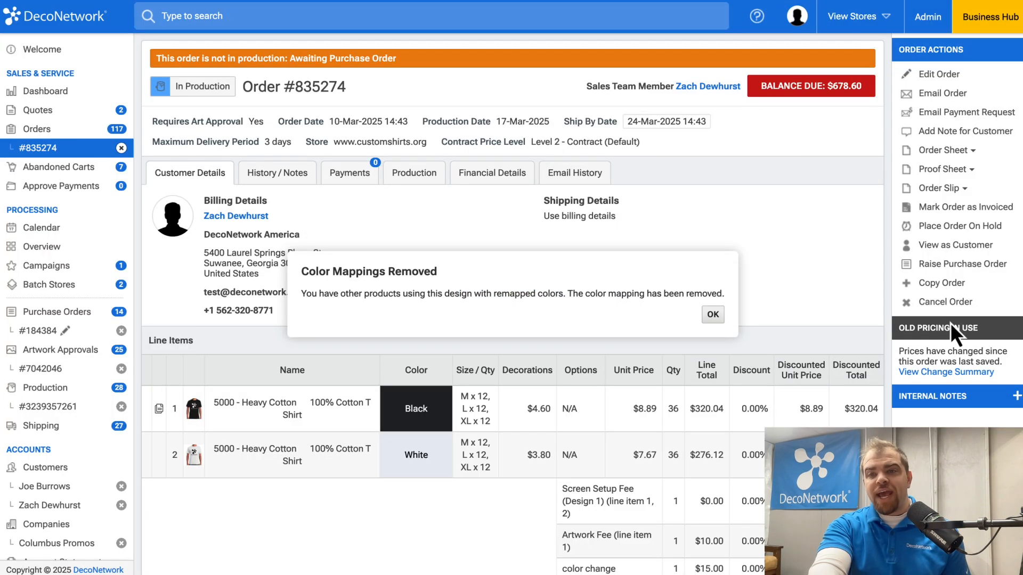
click(713, 314)
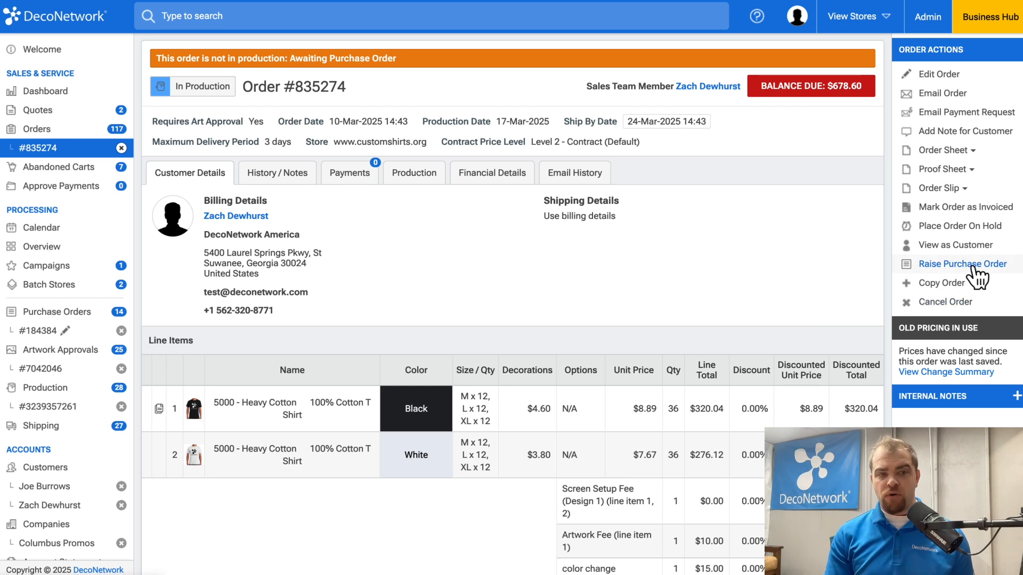
- Return to the unsaved SanMar purchase order and look over its line items and header settings again
click(37, 331)
scroll(666, 314, down, 3)
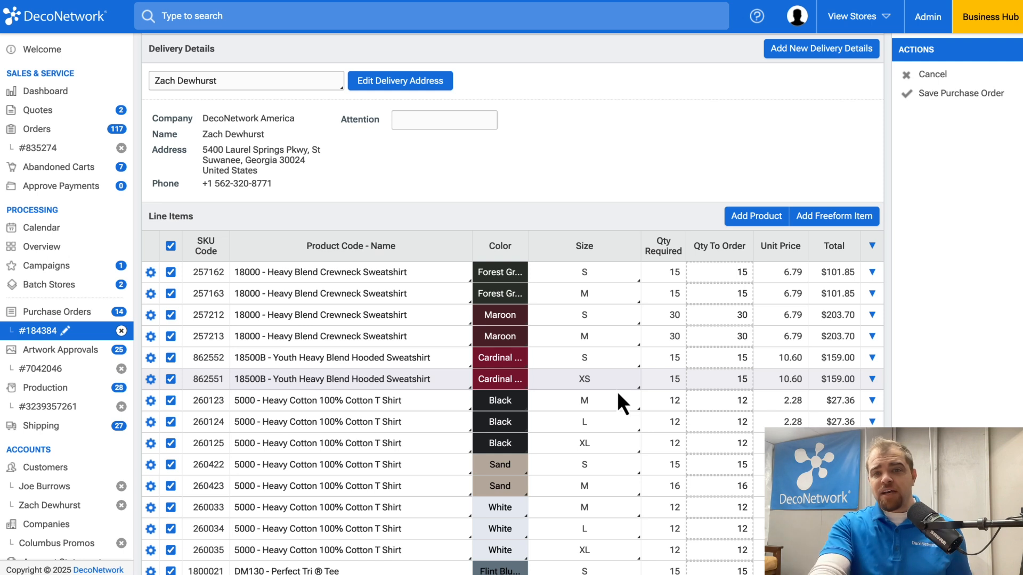
scroll(618, 394, up, 3)
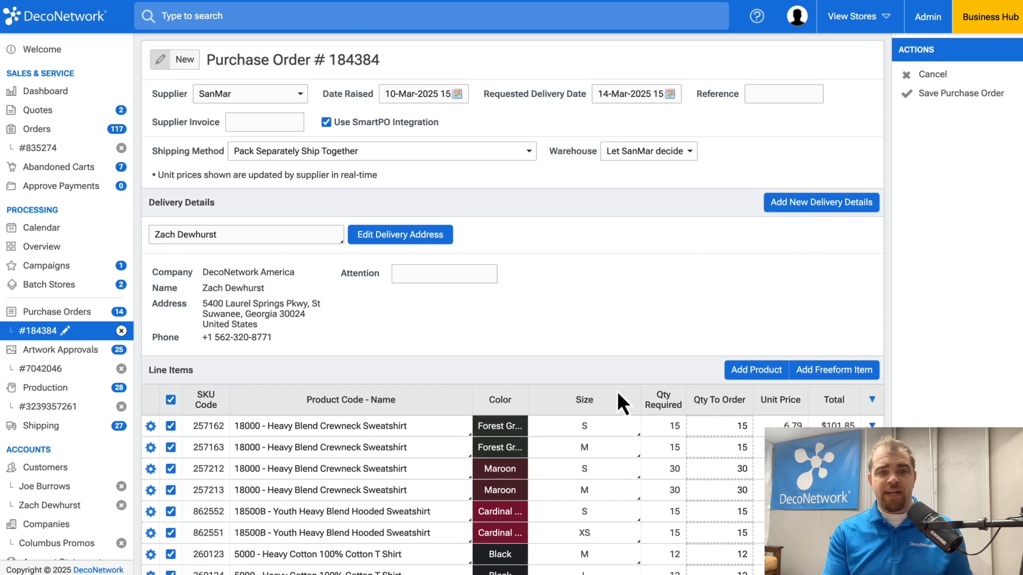
- Save the new SanMar purchase order and look through its printable purchase order sheet
click(951, 98)
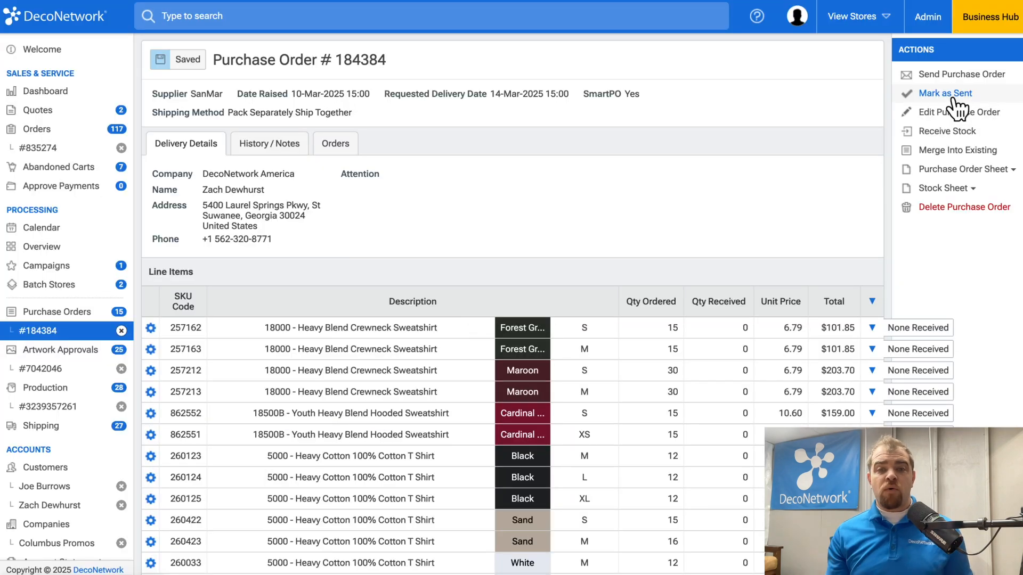
click(948, 169)
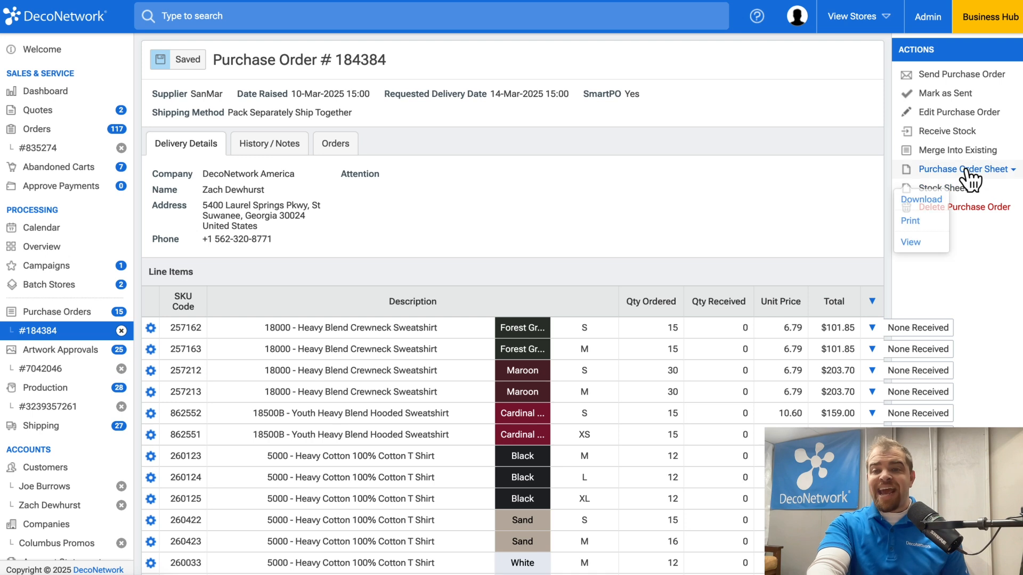
click(920, 240)
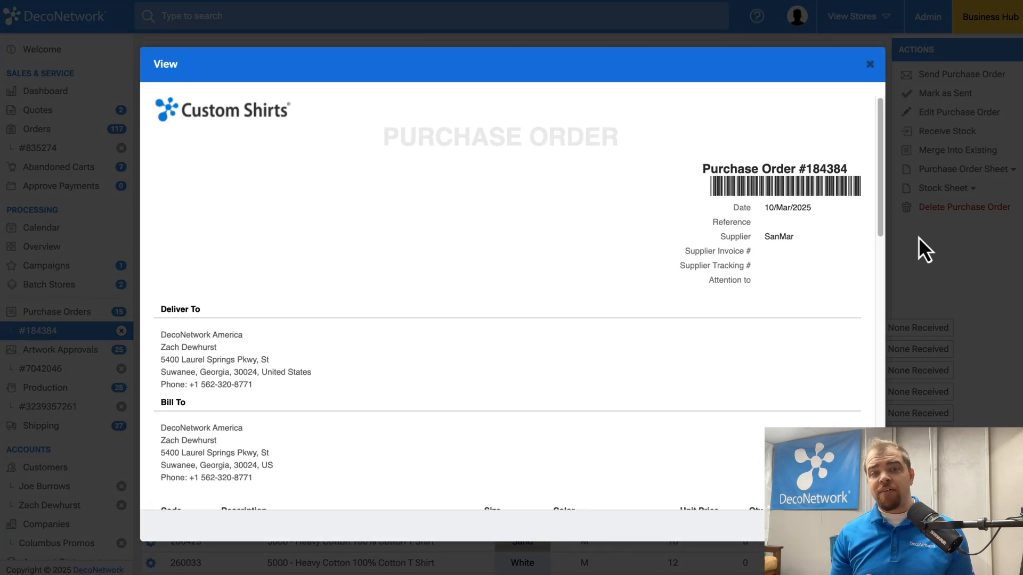
scroll(593, 336, down, 10)
scroll(594, 335, up, 10)
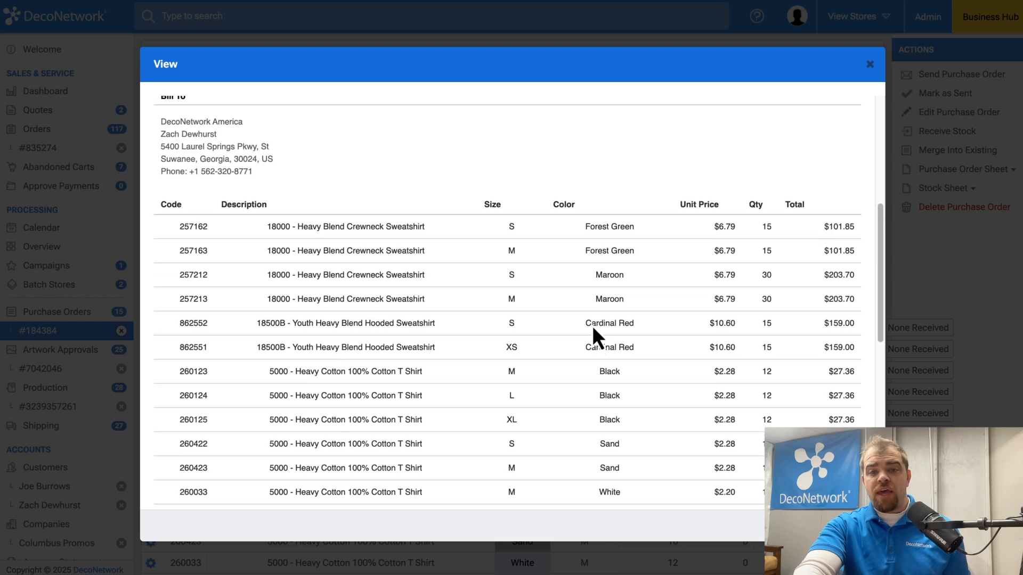
click(870, 65)
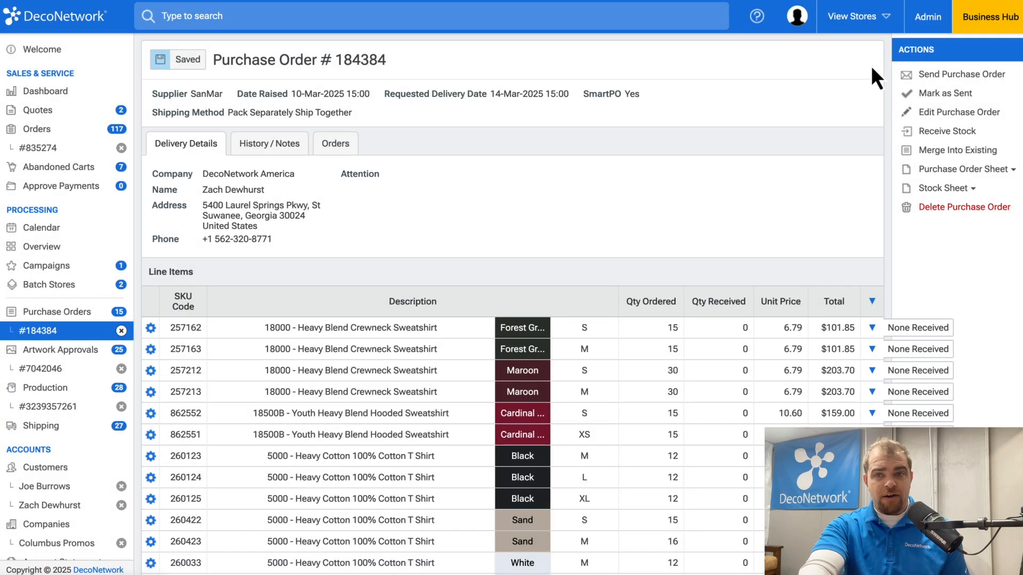
- Check the SmartPO Direct Send and Email options for sending the purchase order to SanMar, and review its line items
click(971, 78)
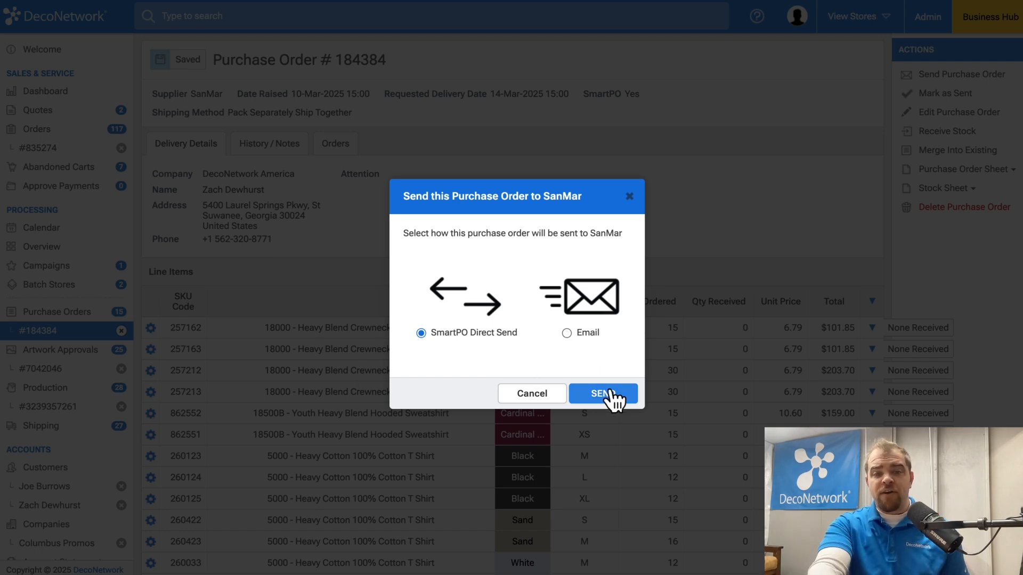
click(594, 398)
scroll(632, 203, down, 8)
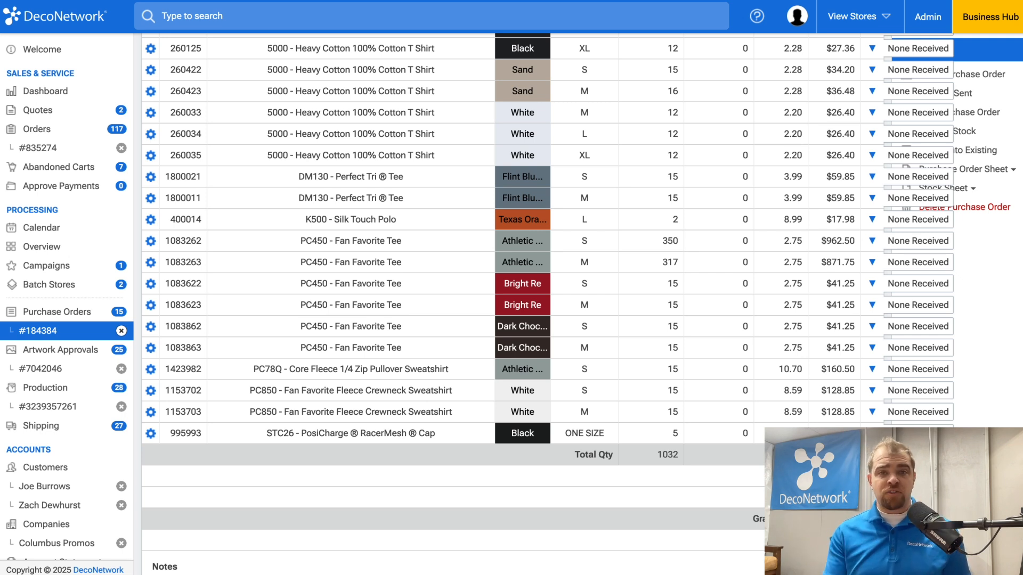
scroll(974, 308, up, 8)
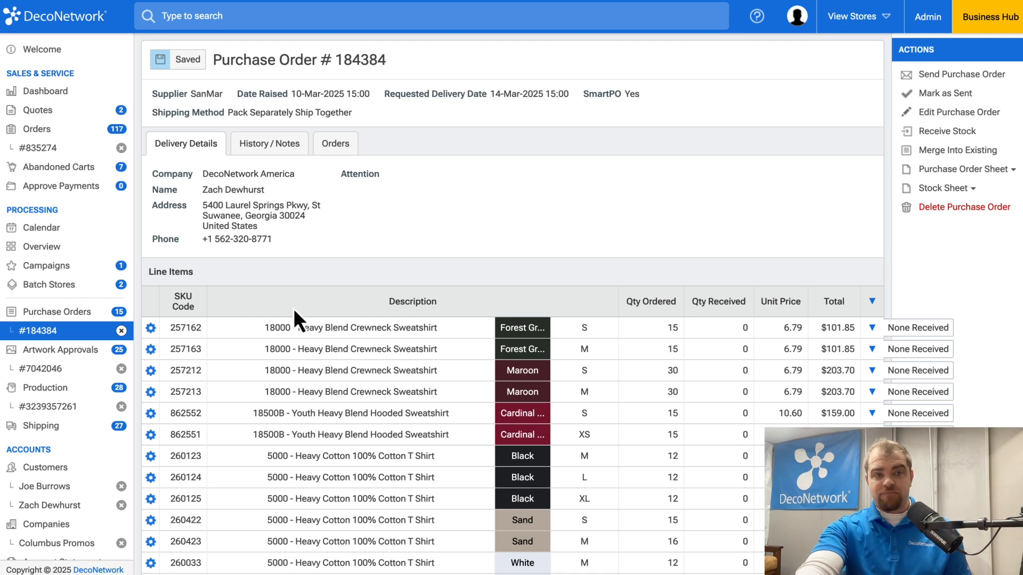
- Open the artwork approval for the black and white Heavy Cotton T-shirts, review its artwork job, and mark it as approved
click(44, 247)
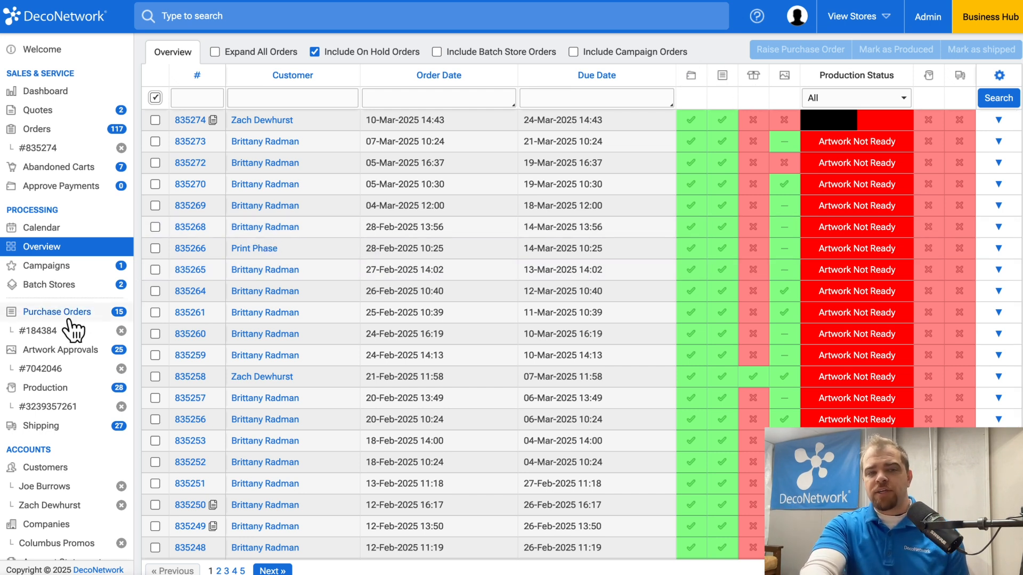
click(55, 351)
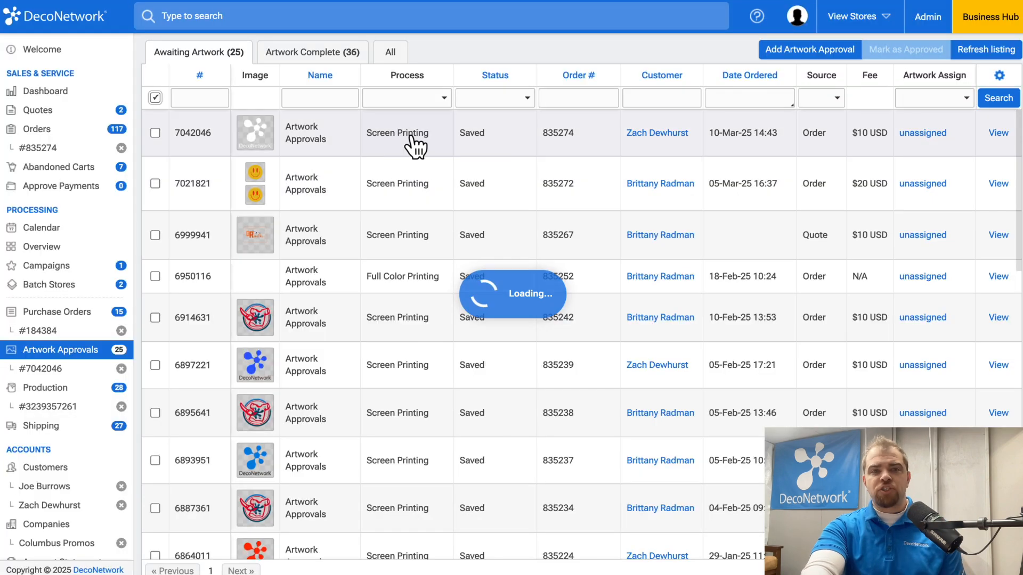
click(999, 133)
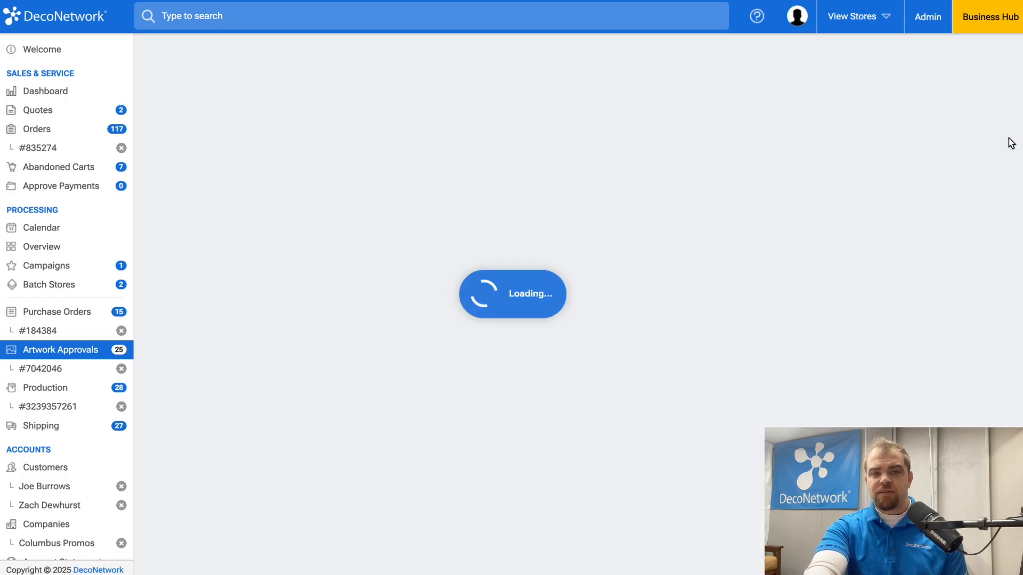
scroll(701, 279, down, 1)
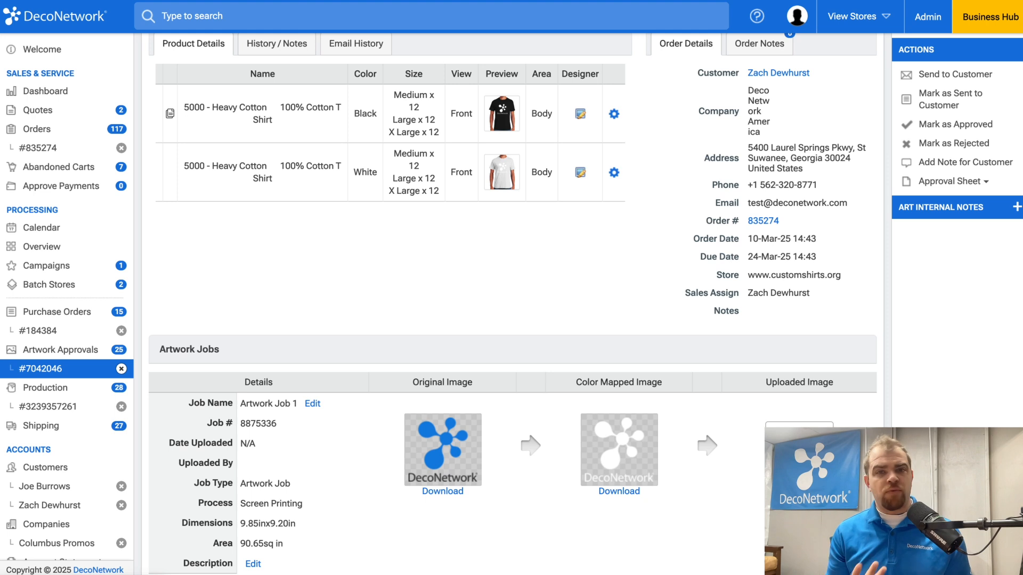
scroll(894, 278, up, 2)
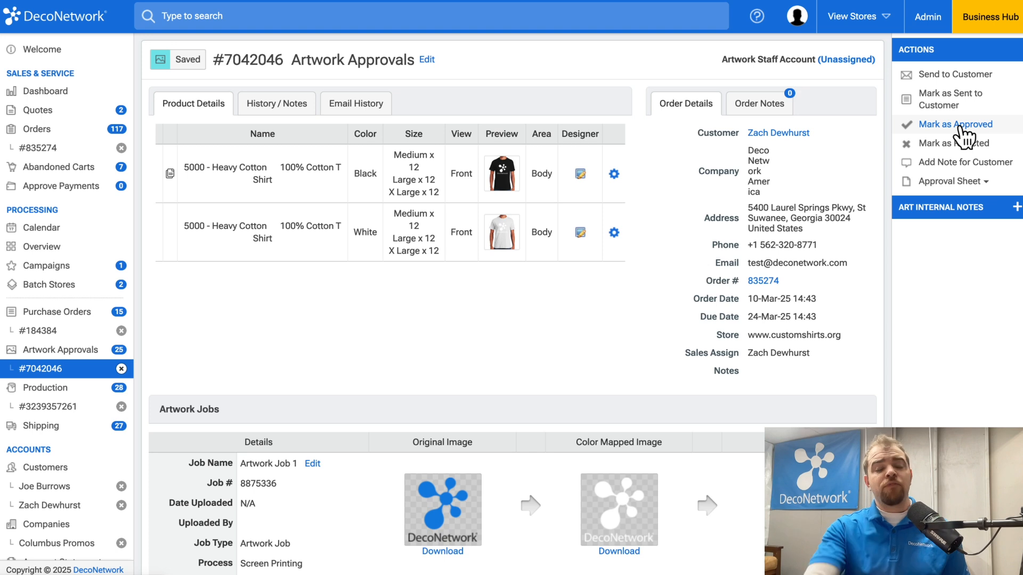
click(960, 128)
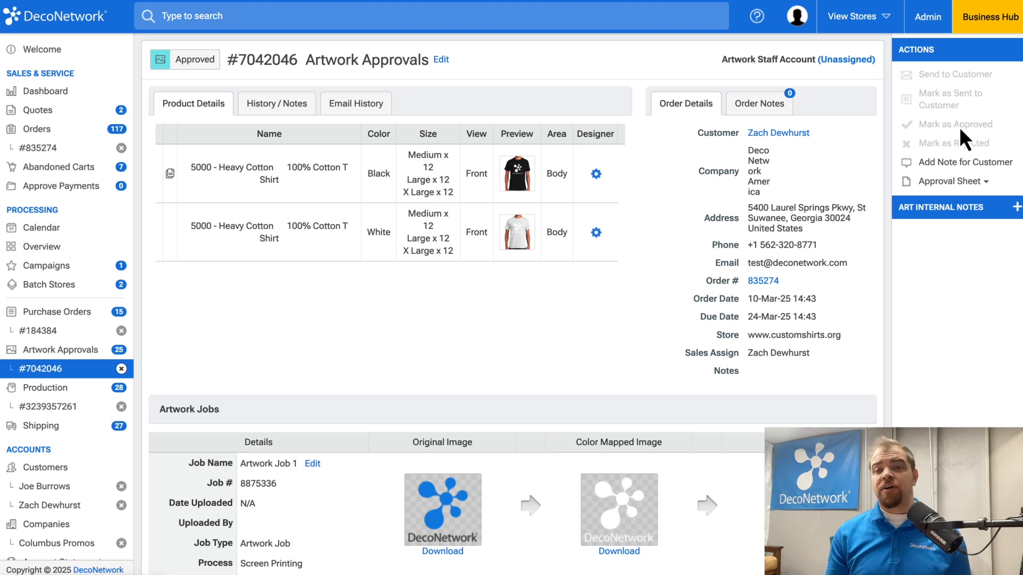
- Open the black Heavy Cotton T-shirt item from the Not Ready for Production list and inspect the available production statuses
click(42, 247)
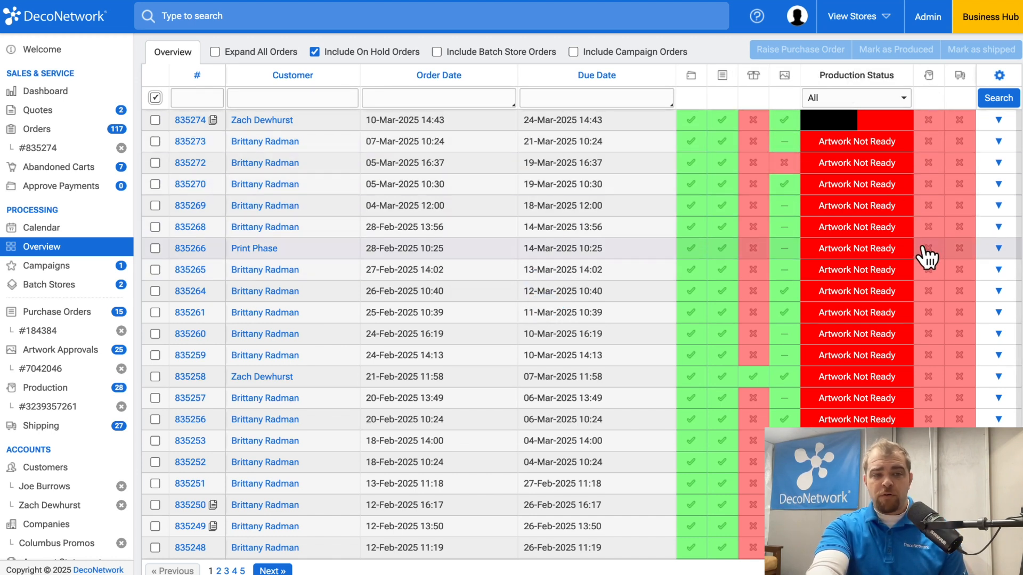
click(77, 393)
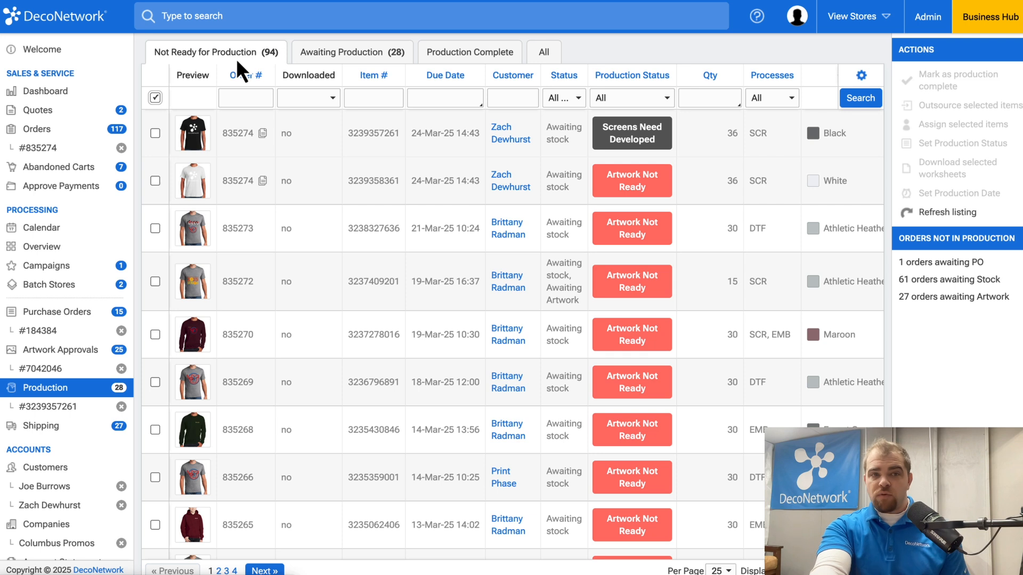
click(318, 137)
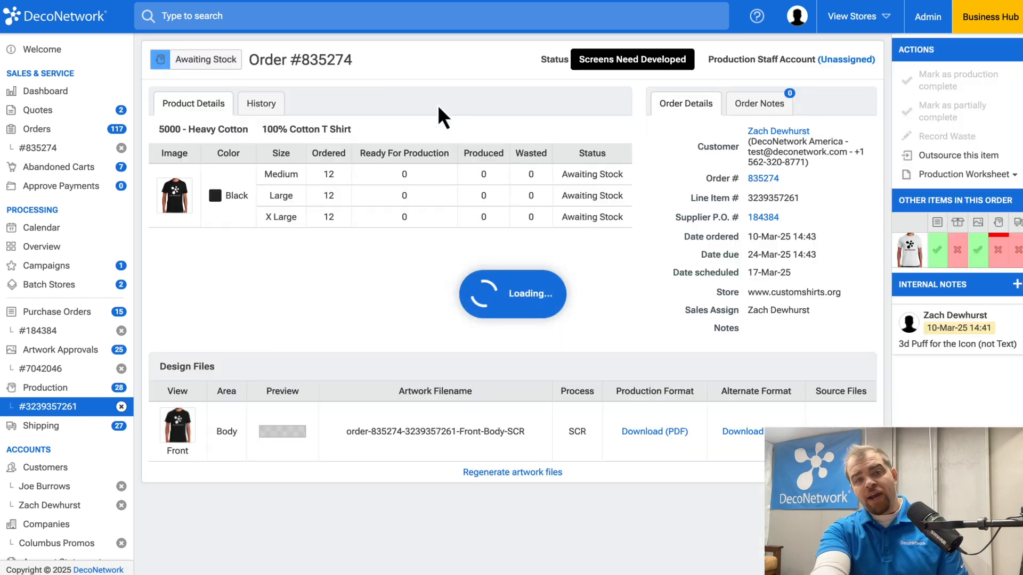
click(56, 388)
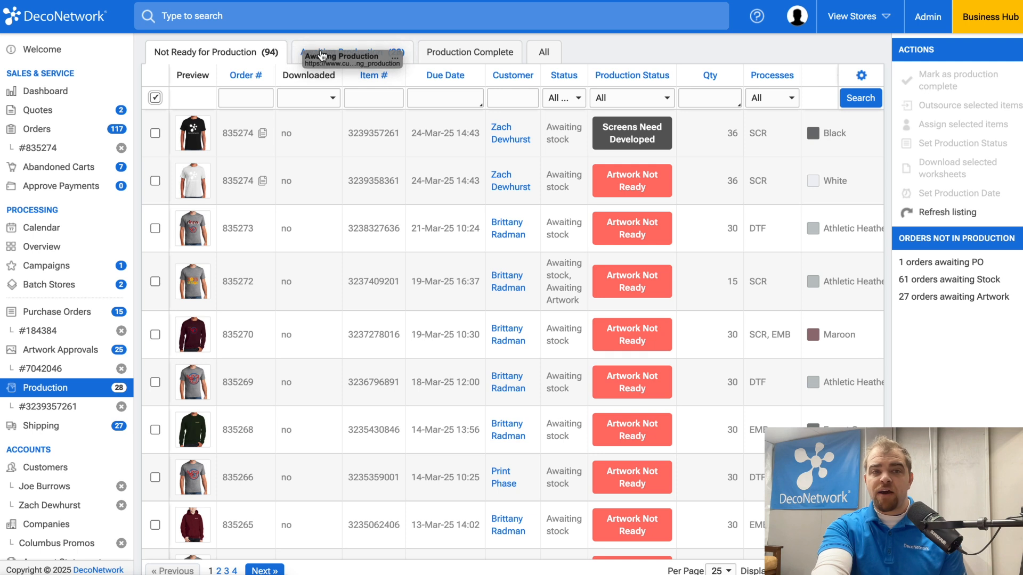
click(58, 408)
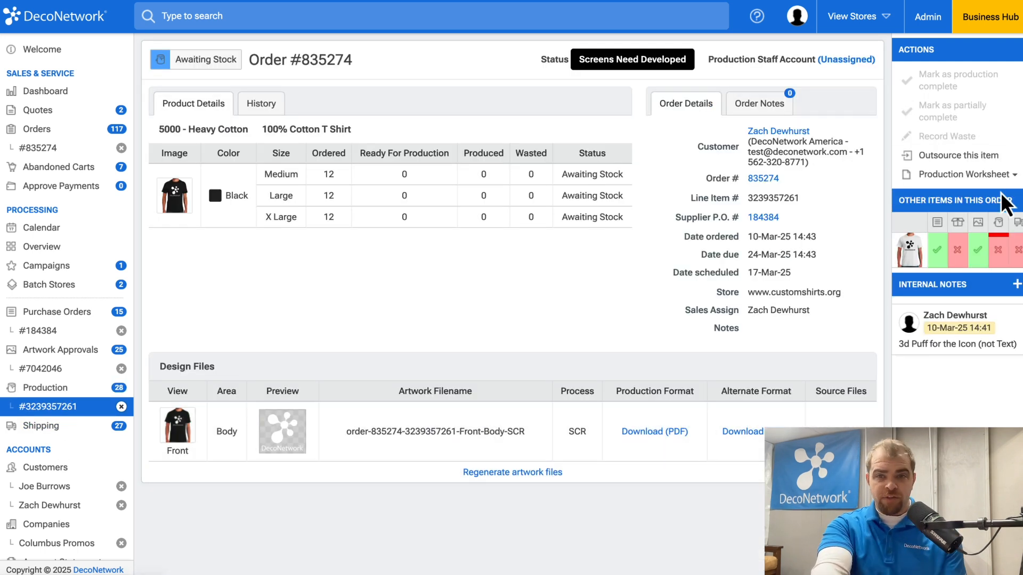
click(670, 64)
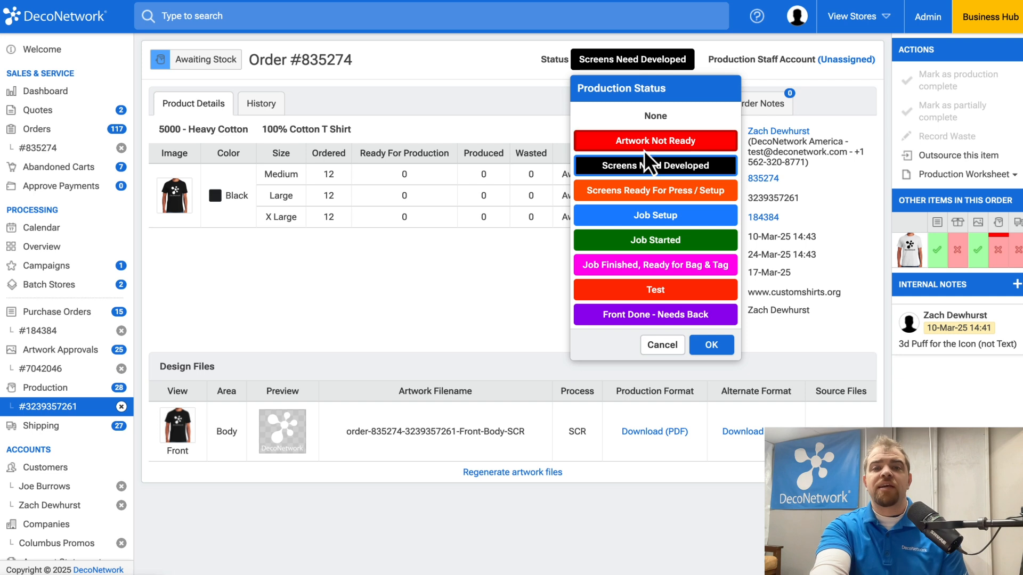
click(531, 85)
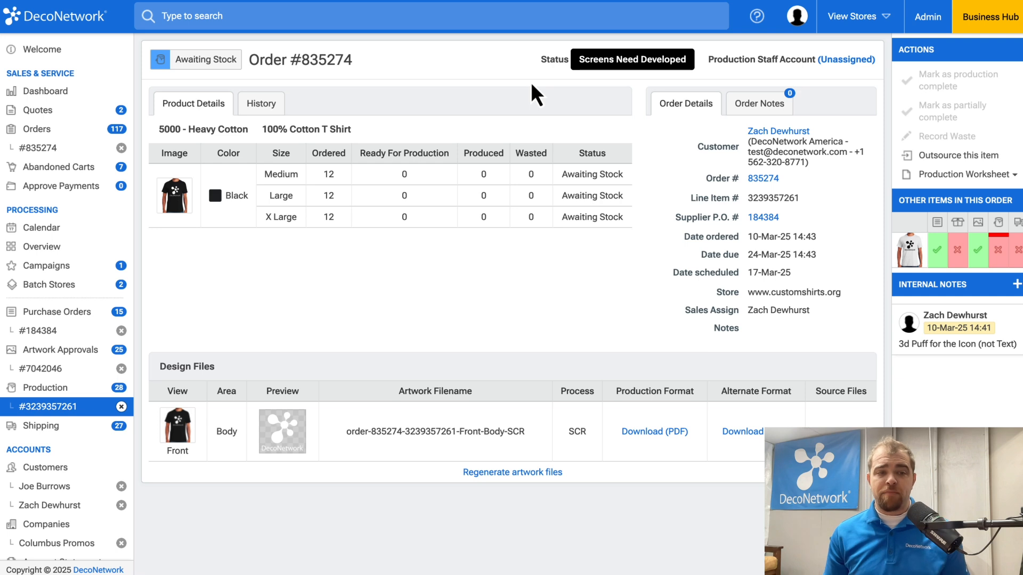
- Sort the Not Ready for Production list by process and filter it to Screen Printing items
click(80, 393)
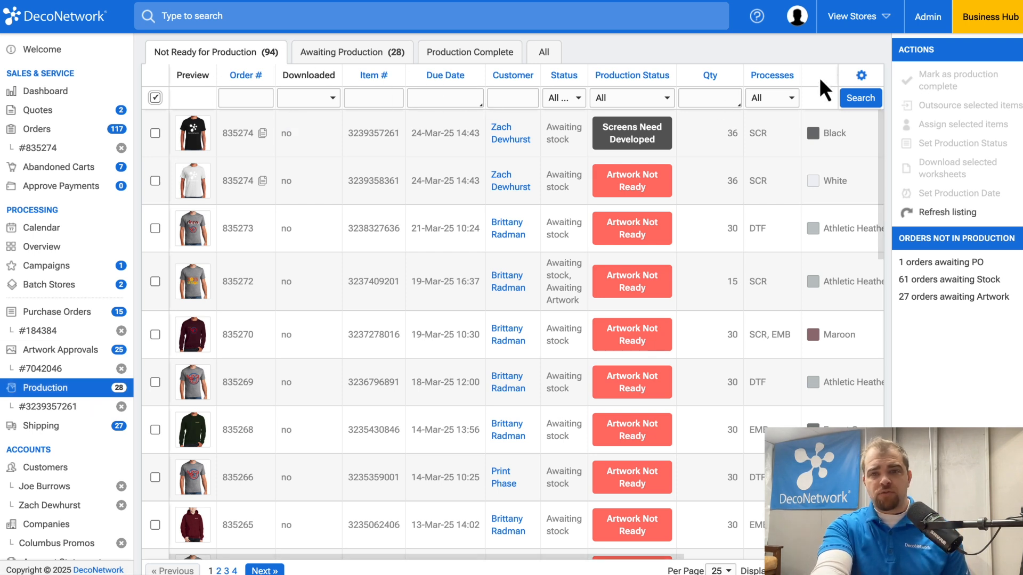
scroll(821, 85, right, 4)
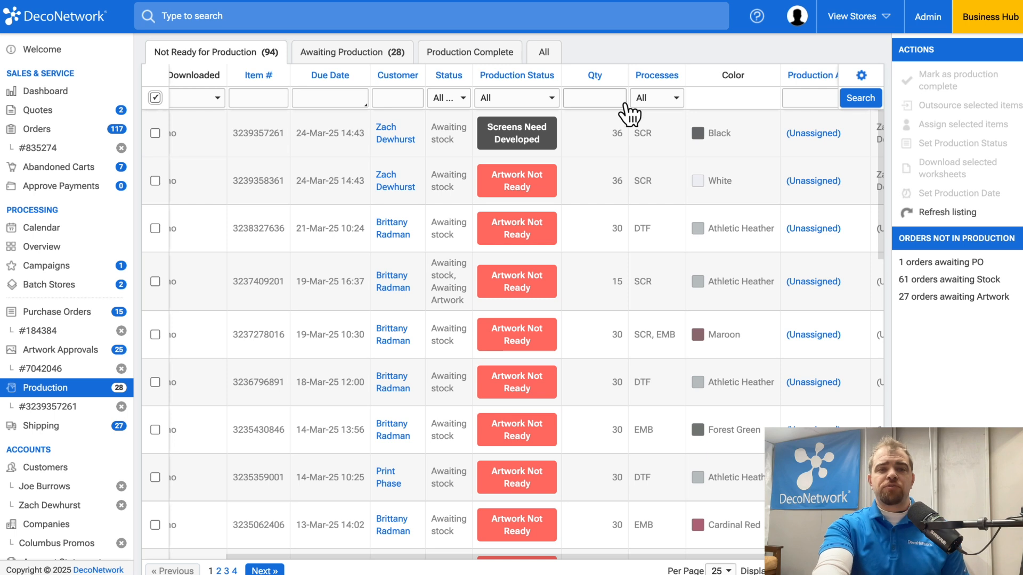
scroll(628, 110, left, 2)
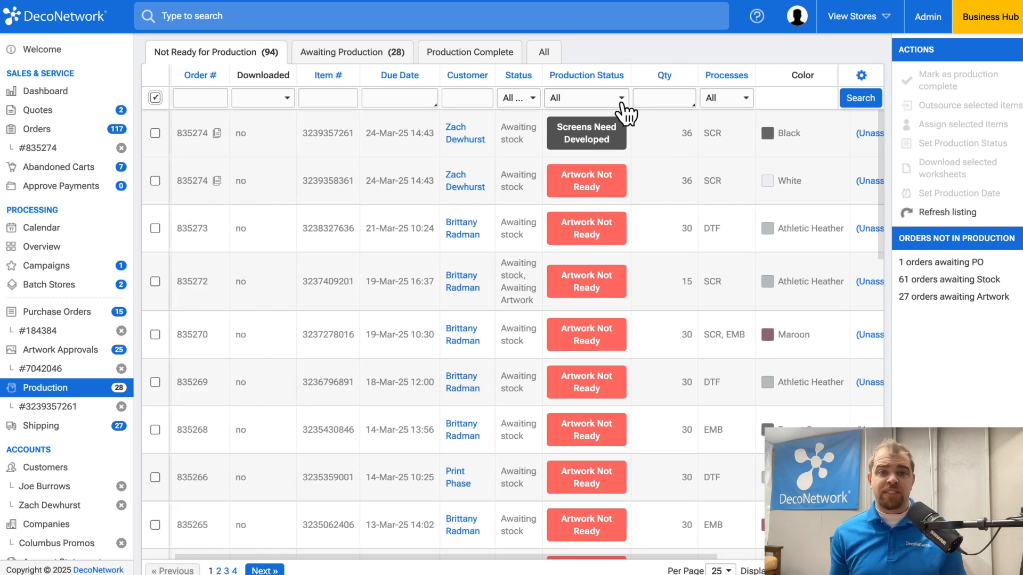
click(734, 82)
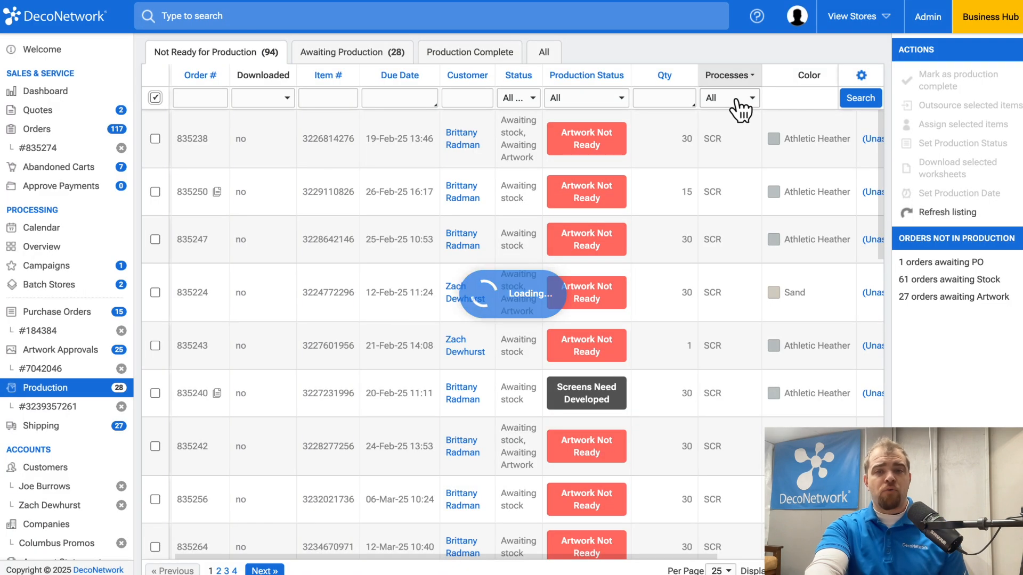
click(737, 99)
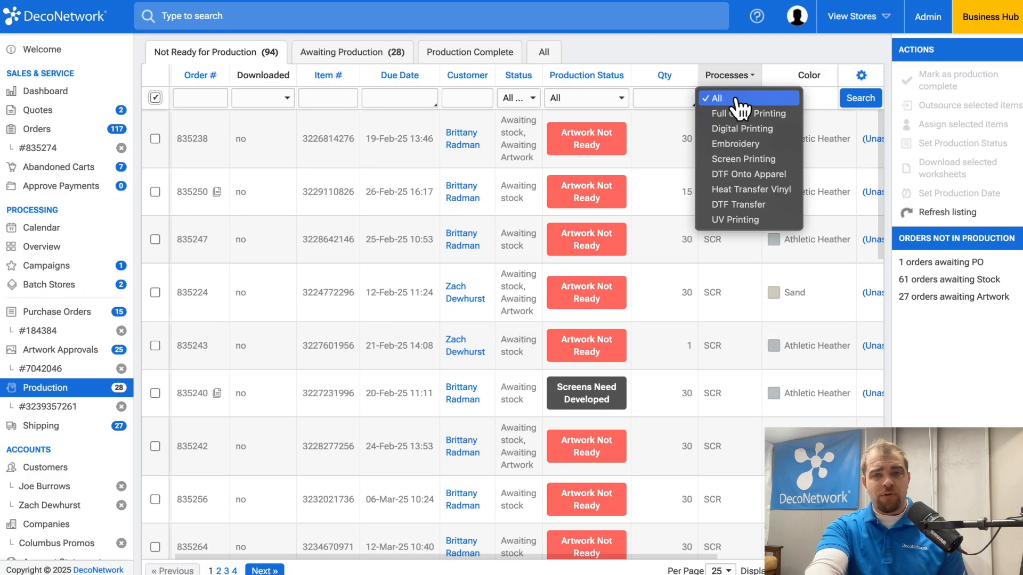
click(743, 159)
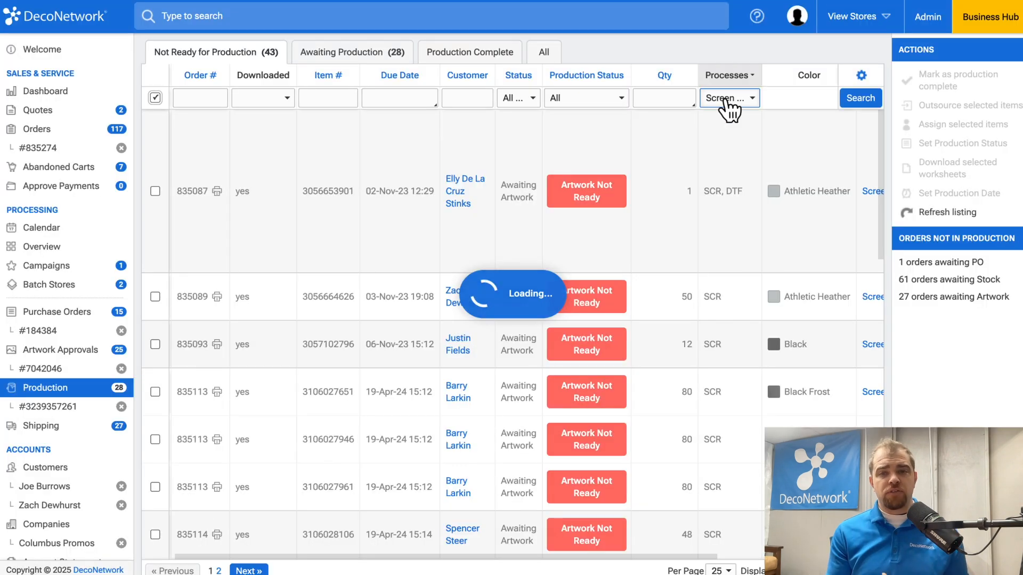
- Narrow the production list to the status Screens Need Developed, and reset the production status filter to All
click(613, 104)
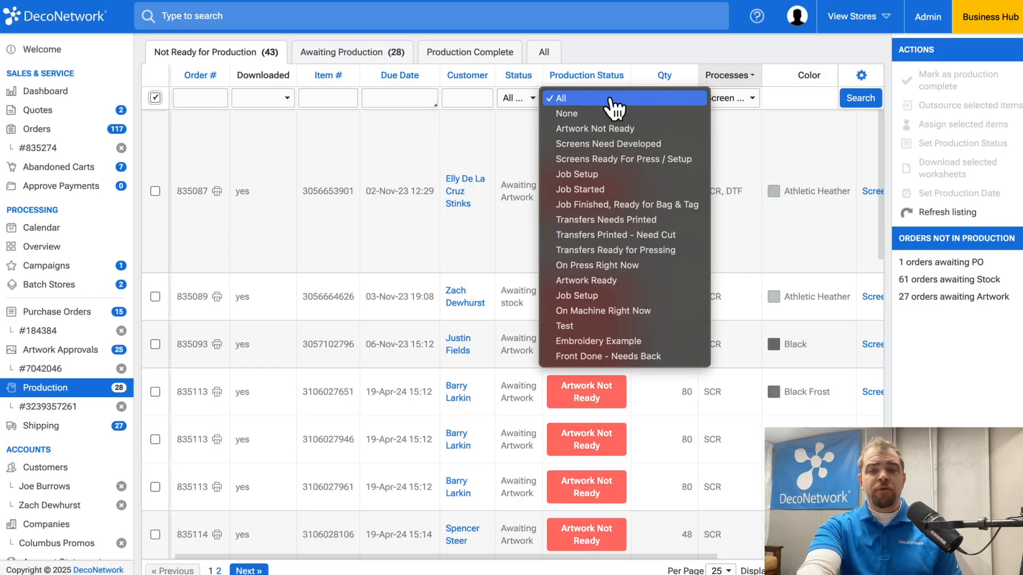
click(615, 148)
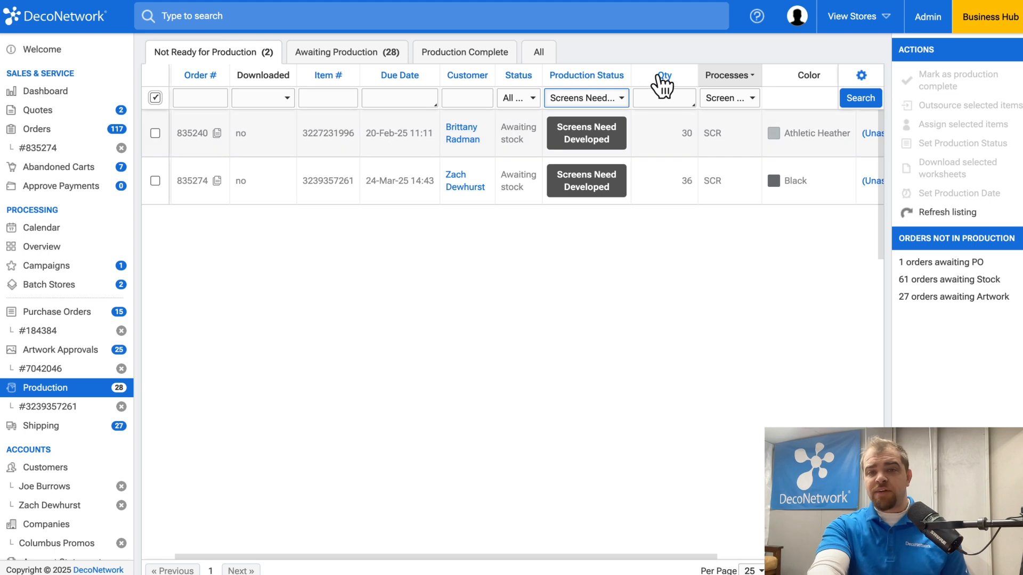
click(602, 100)
click(727, 101)
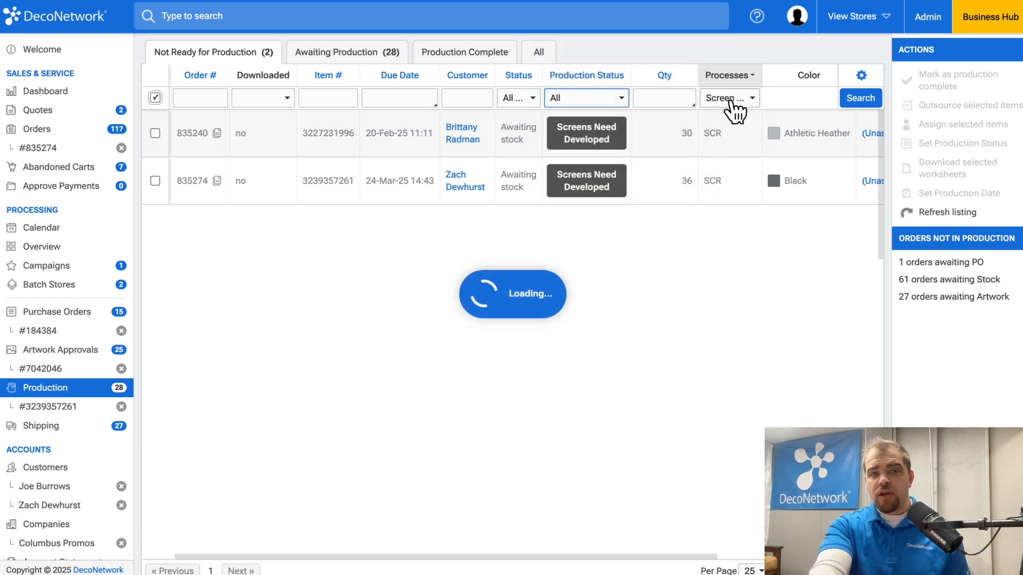
- Add the Supplier PO Number column to the production list and return to the Not Ready for Production items
scroll(730, 106, right, 4)
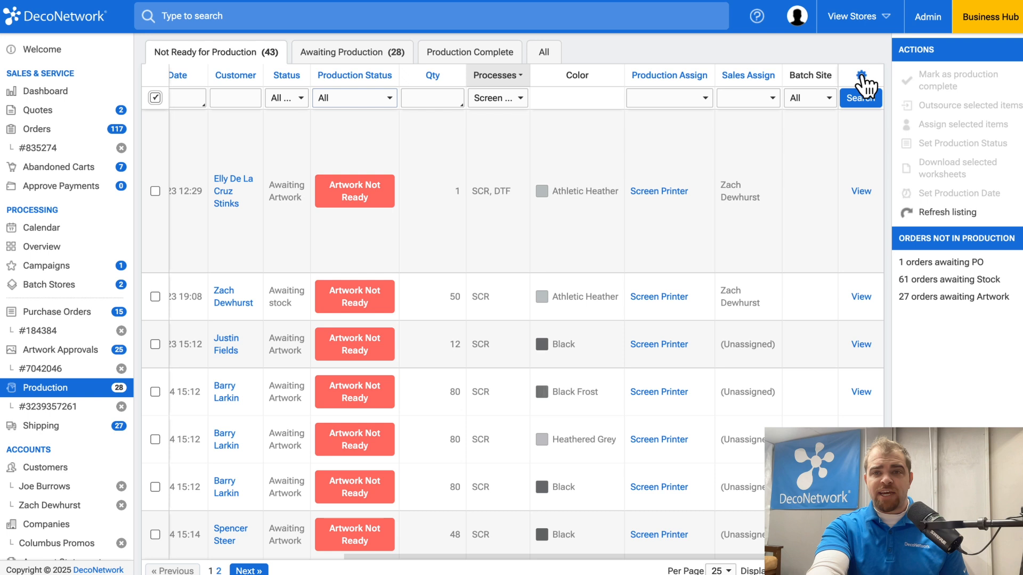
click(861, 77)
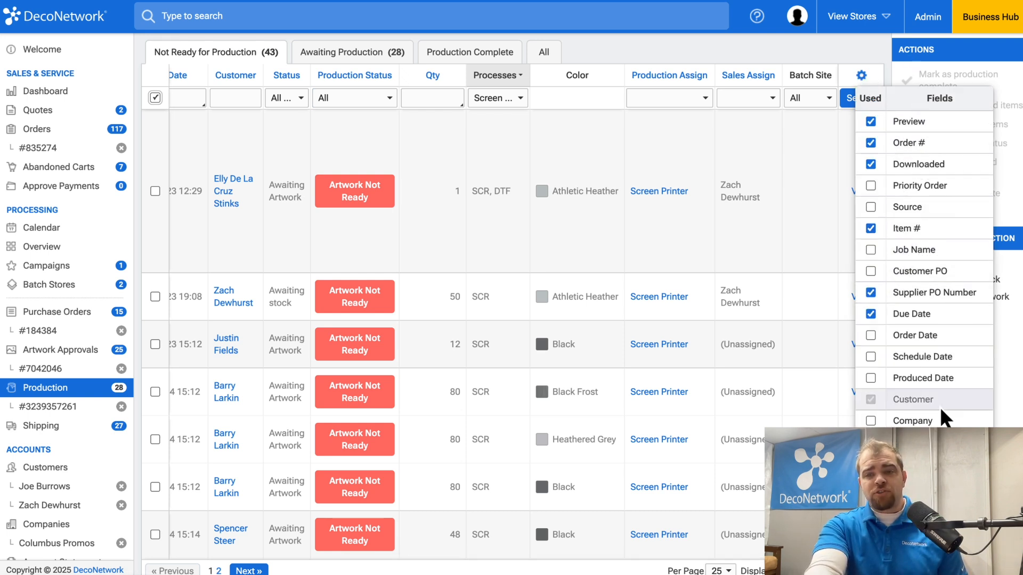
scroll(788, 107, down, 1)
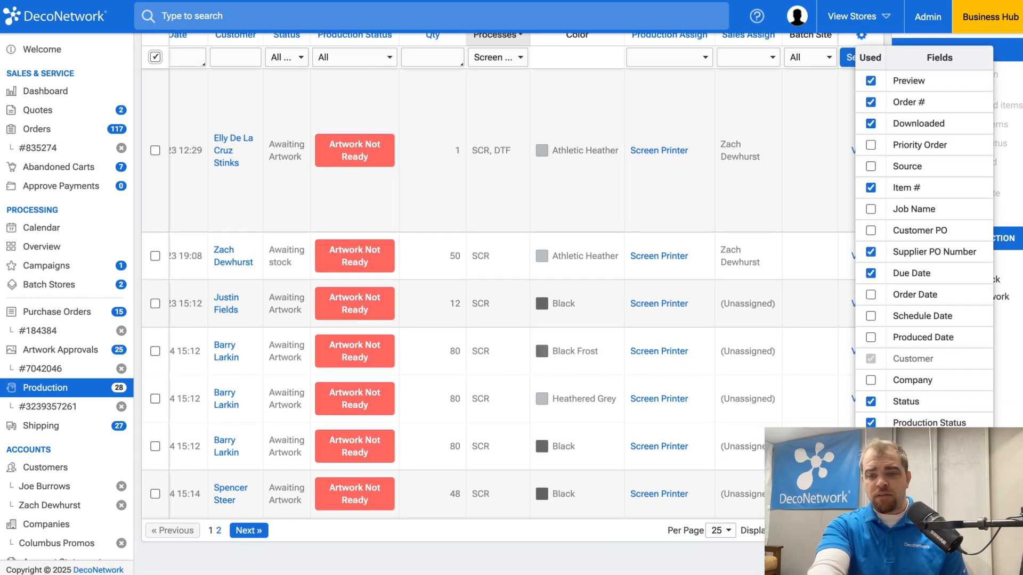
click(421, 321)
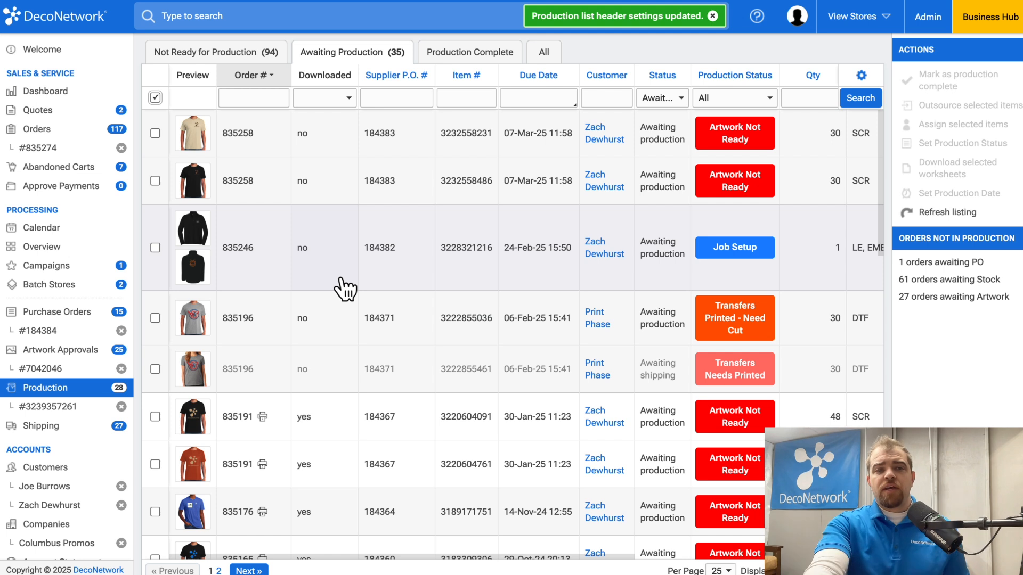
click(237, 61)
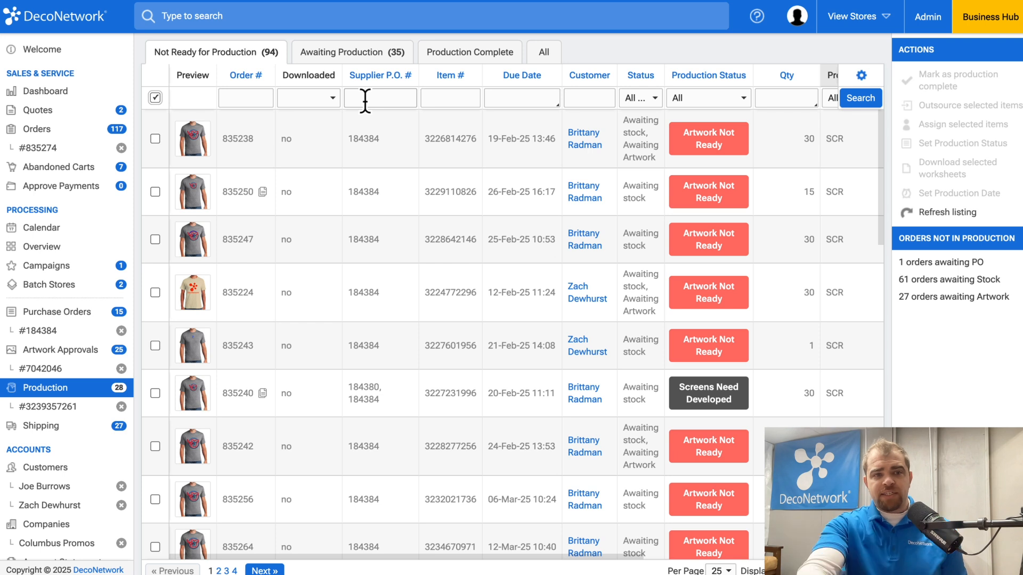
- Open the SanMar purchase order raised 10-Mar-2025 and copy its purchase order number
click(40, 333)
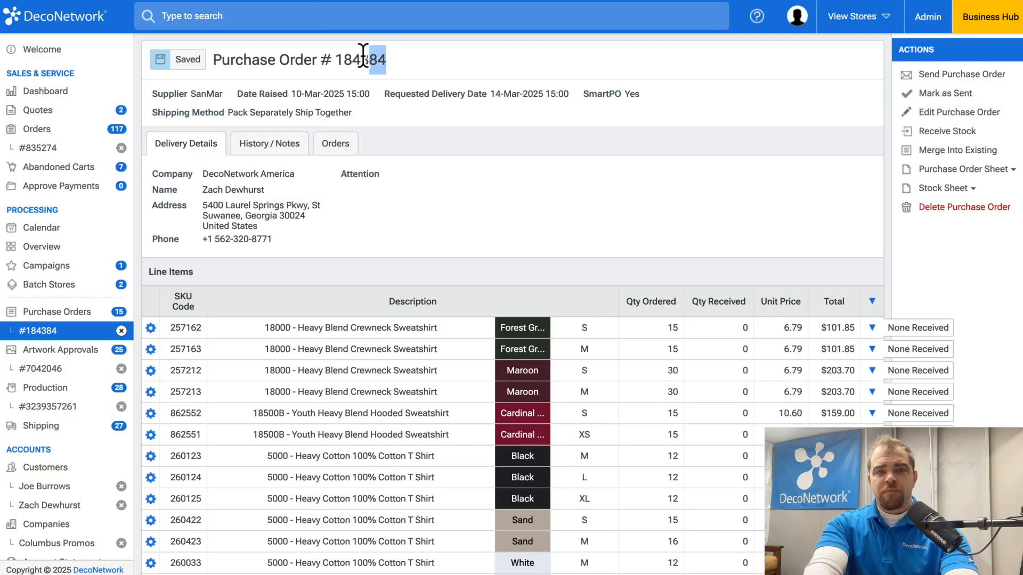
drag(363, 55, 337, 57)
right_click(354, 57)
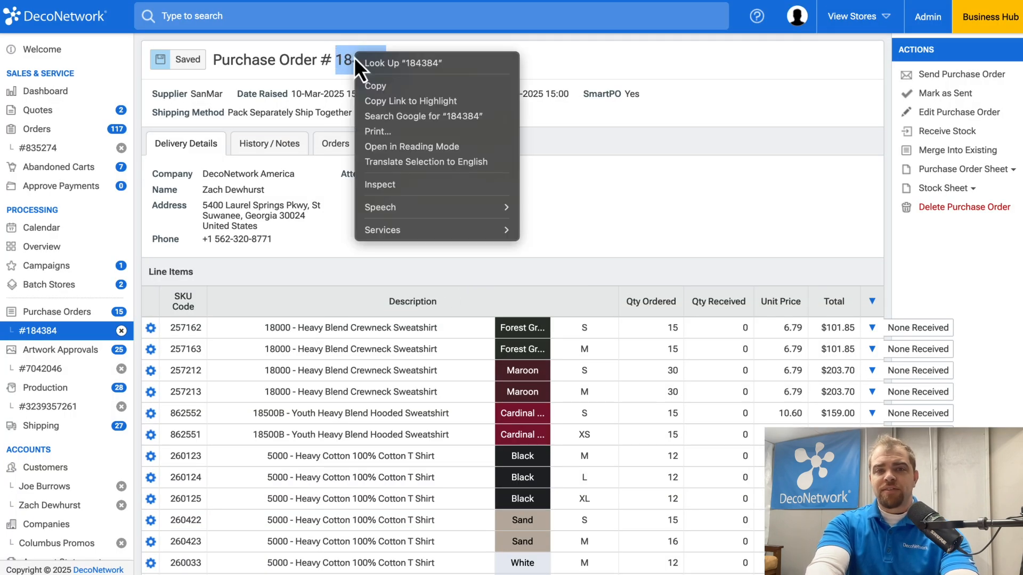
click(376, 86)
- Filter the Not Ready for Production list by the copied supplier purchase order number
click(57, 409)
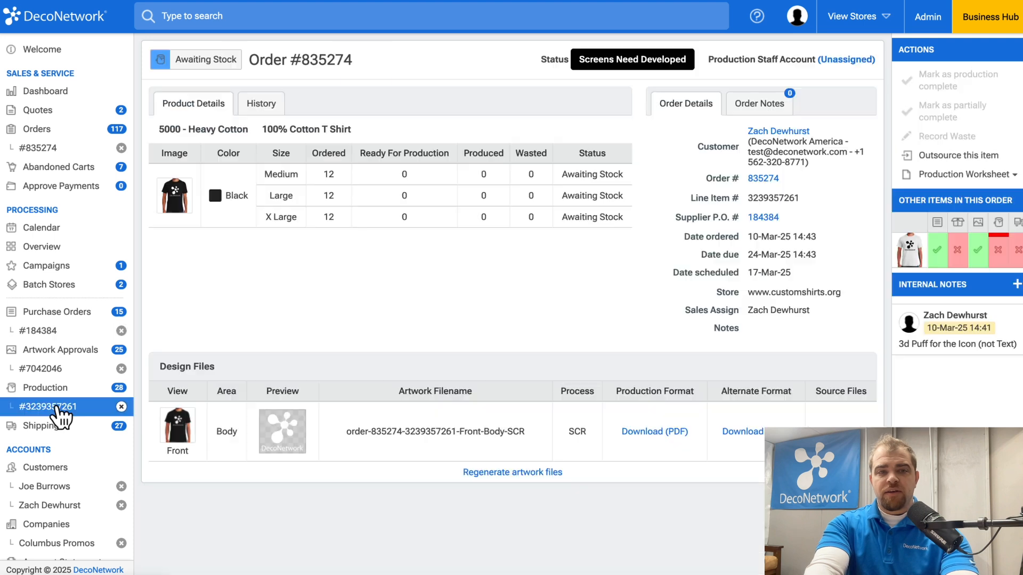
click(70, 391)
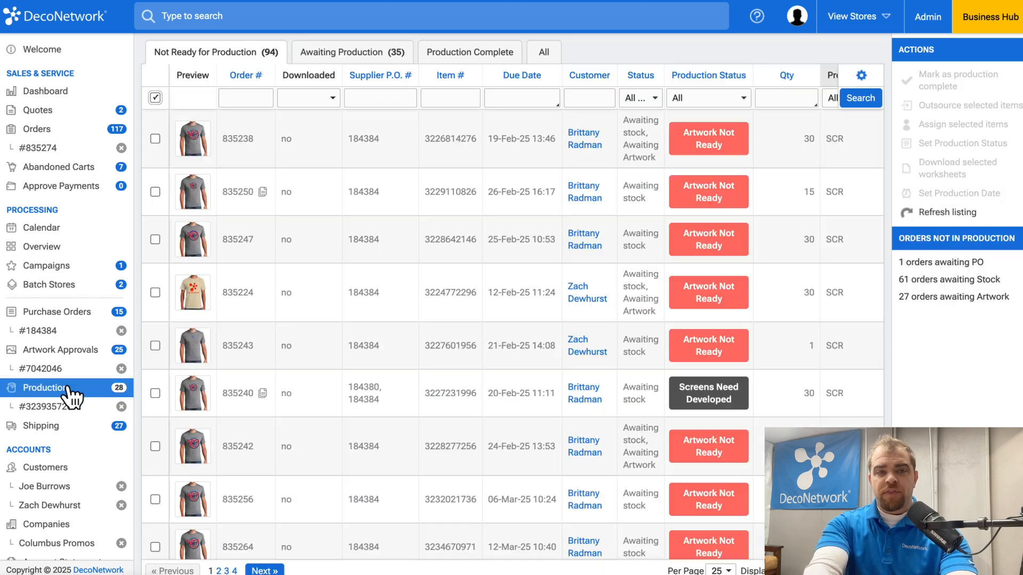
click(396, 99)
right_click(398, 100)
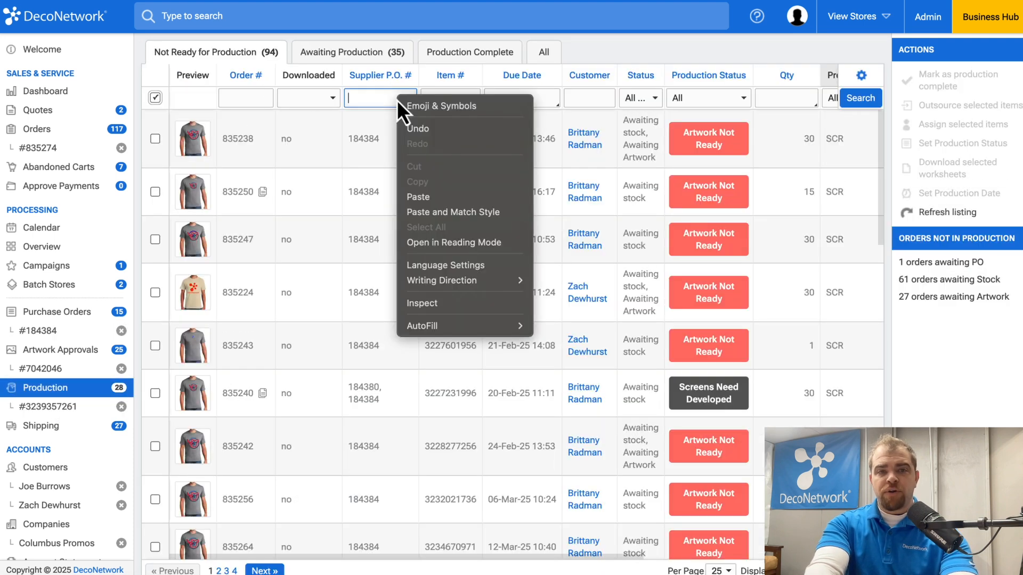
click(430, 196)
key(Return)
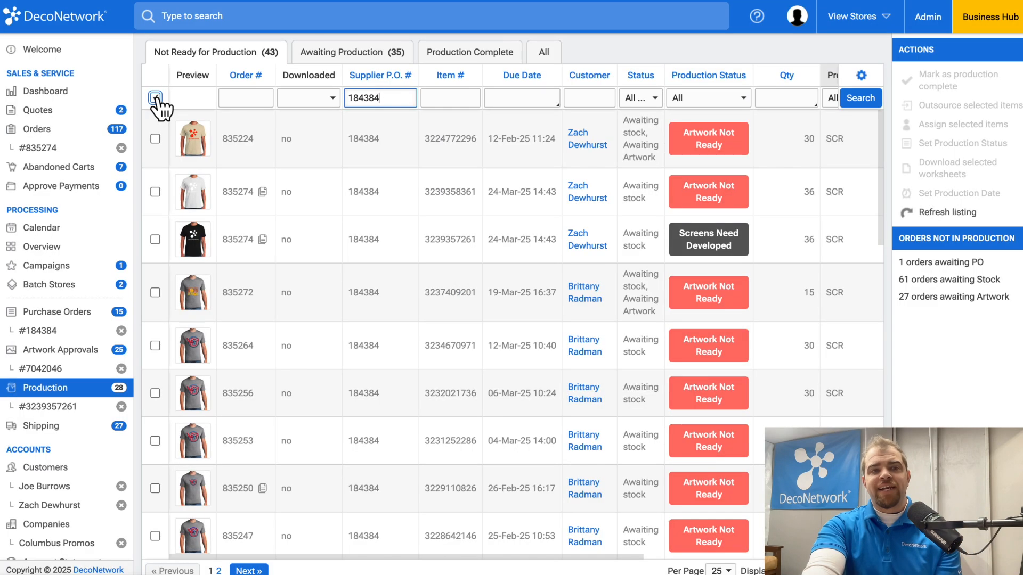
- Select all line items on this page of the filtered production list and download their worksheets as one PDF
click(155, 98)
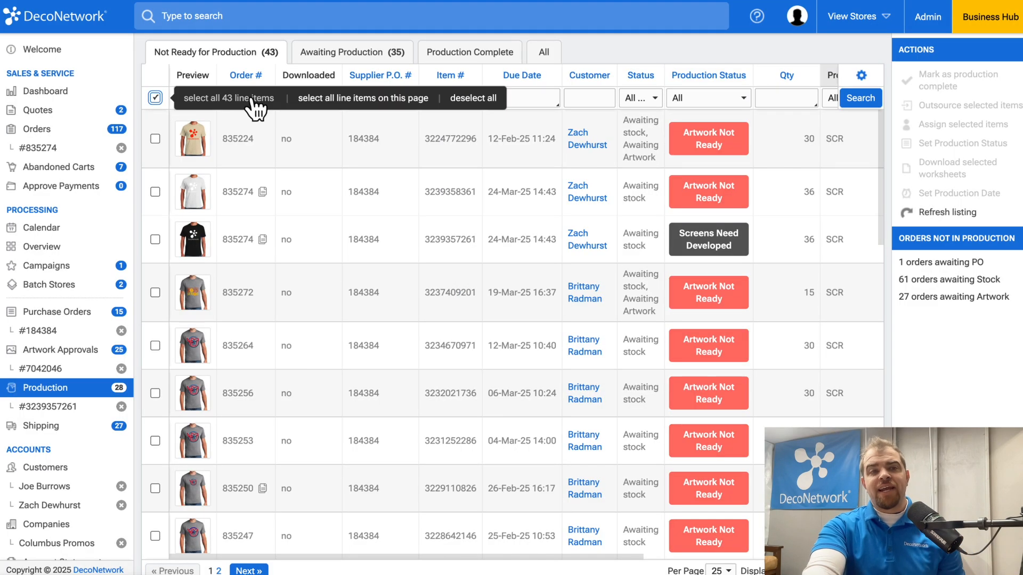
click(343, 106)
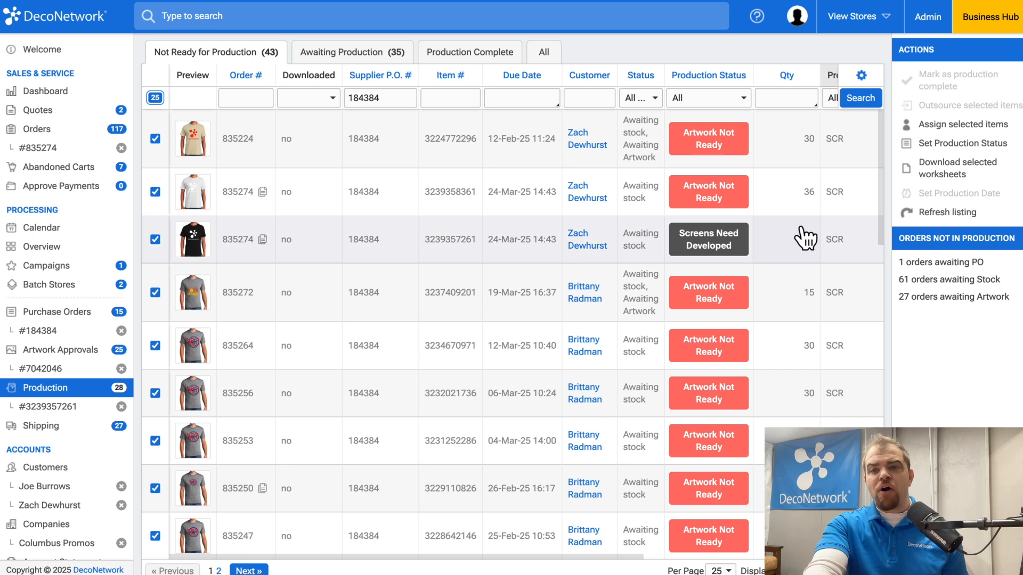
click(949, 172)
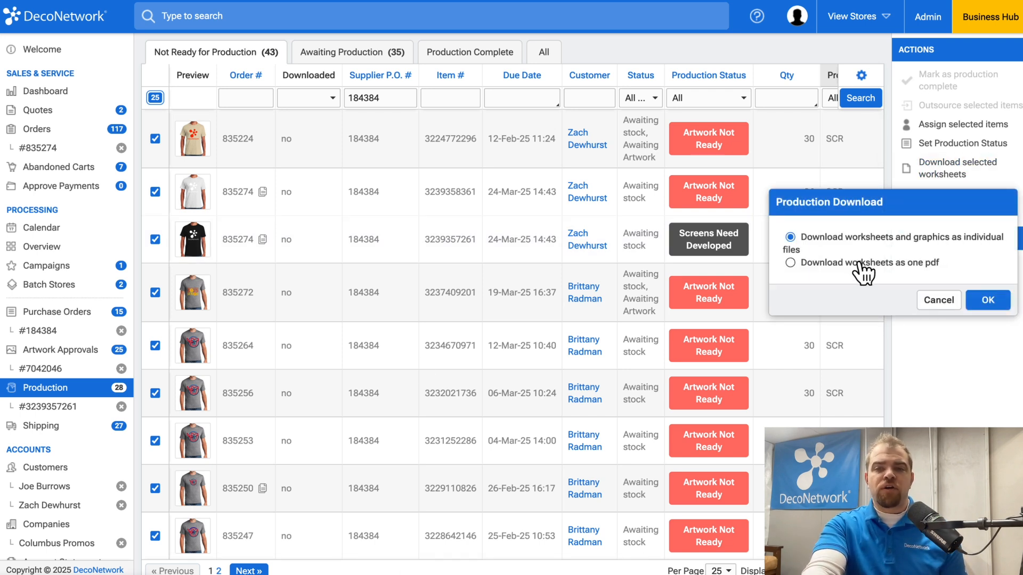
click(861, 264)
click(987, 301)
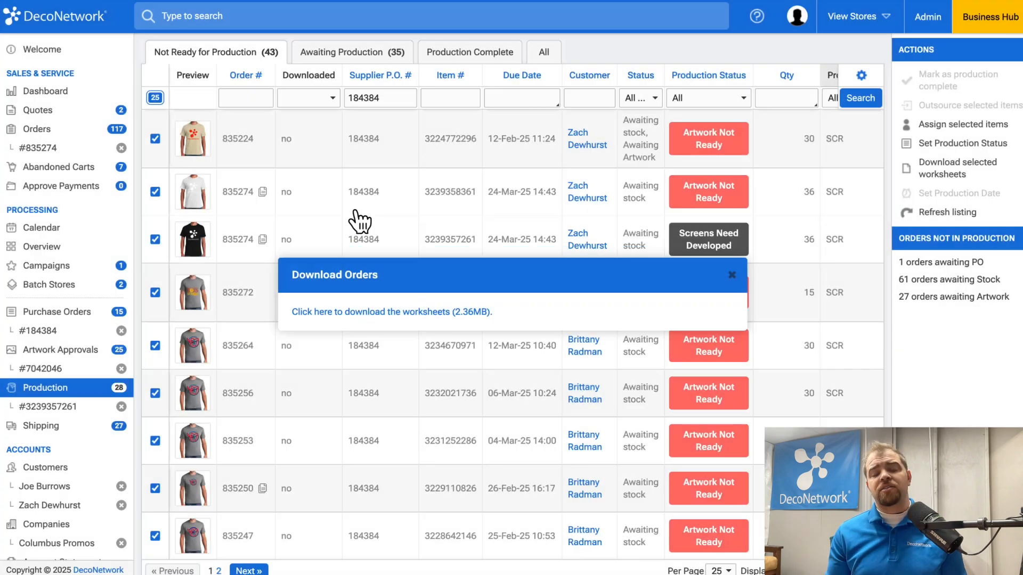
click(419, 313)
click(628, 300)
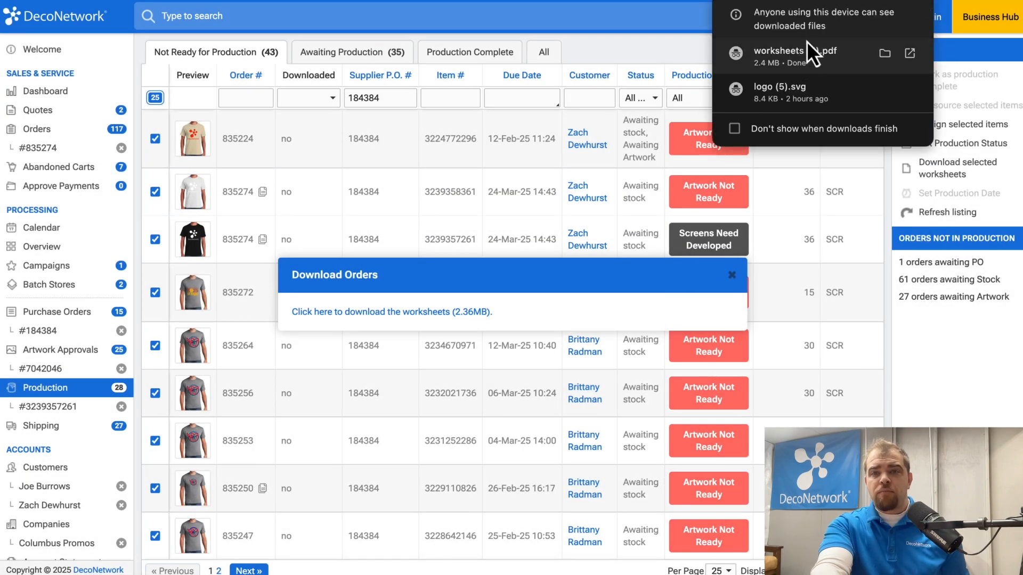
- Review the order pages in the downloaded worksheets PDF, and return to the production list with the download dialog closed
click(804, 50)
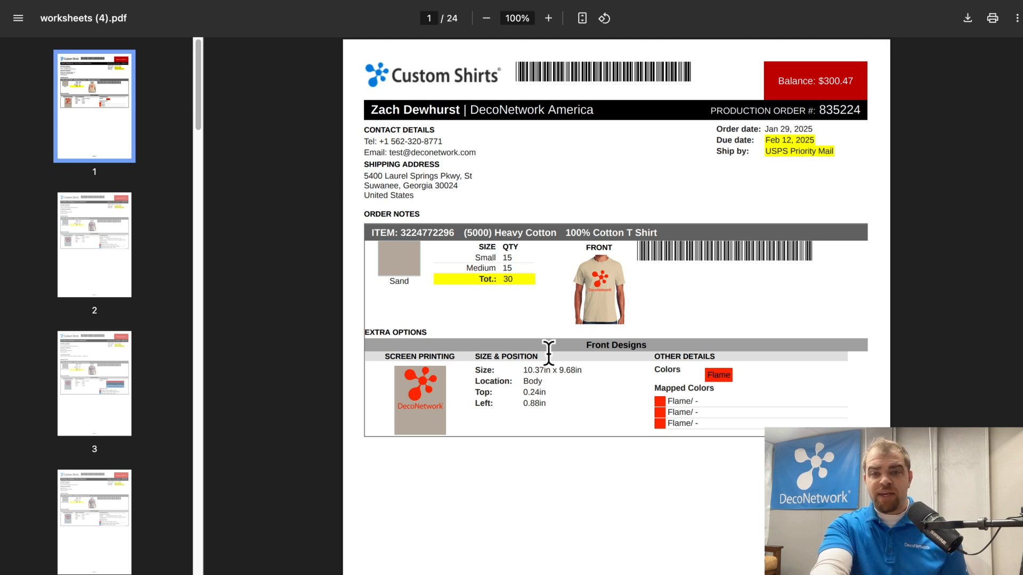
scroll(592, 257, down, 6)
scroll(592, 256, down, 9)
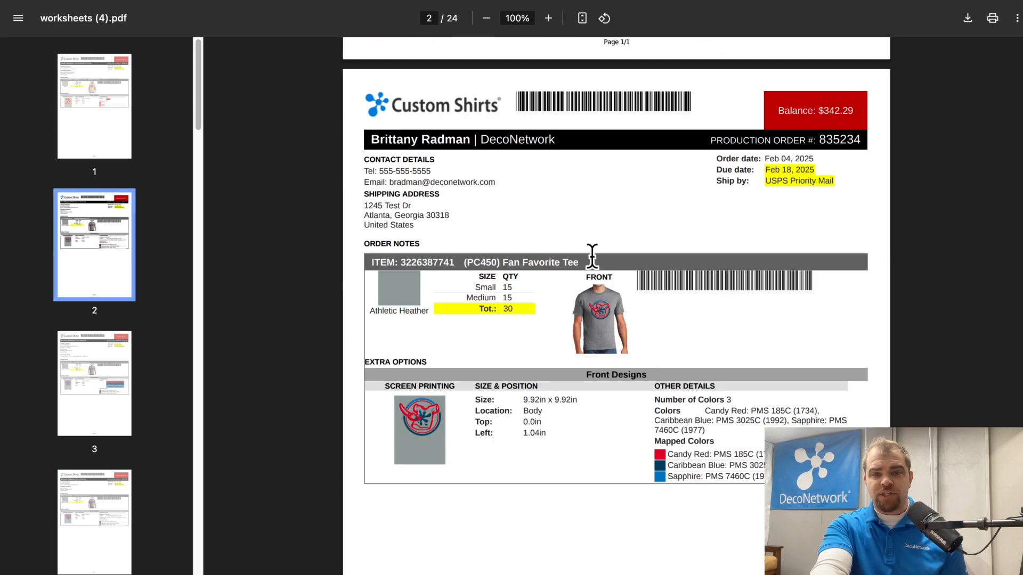
scroll(489, 163, down, 20)
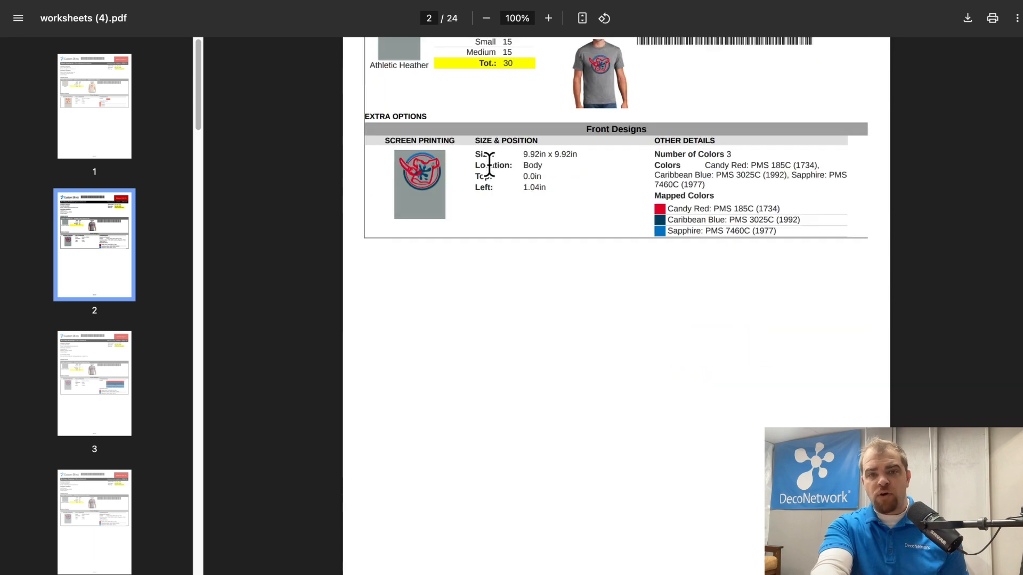
scroll(489, 163, down, 10)
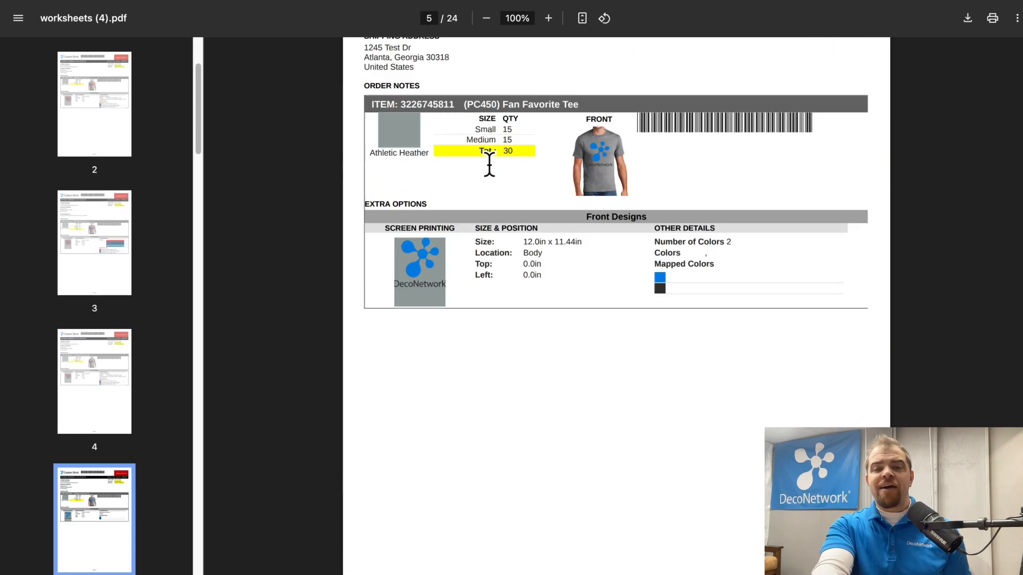
scroll(489, 164, up, 18)
scroll(489, 164, up, 6)
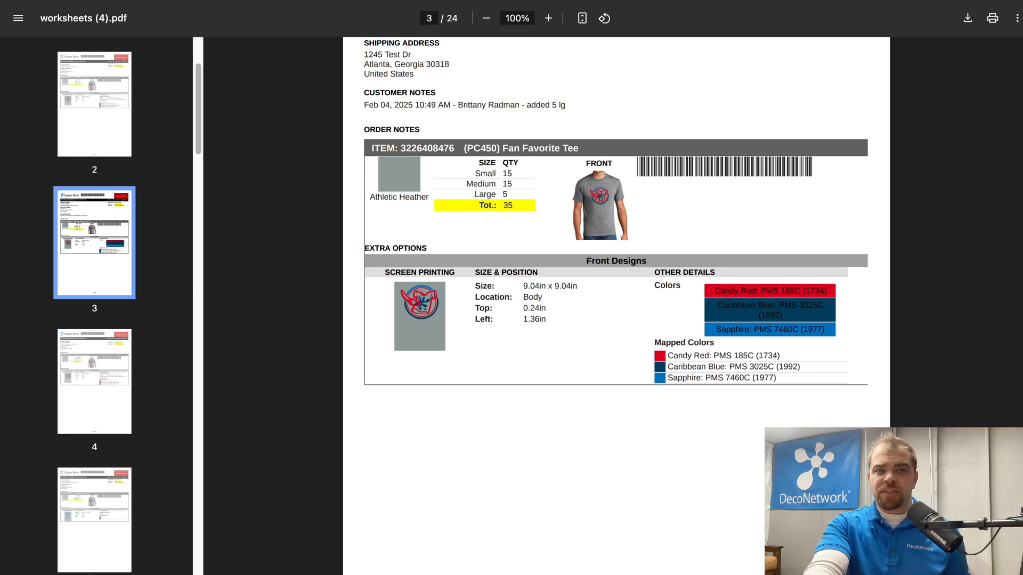
click(384, 0)
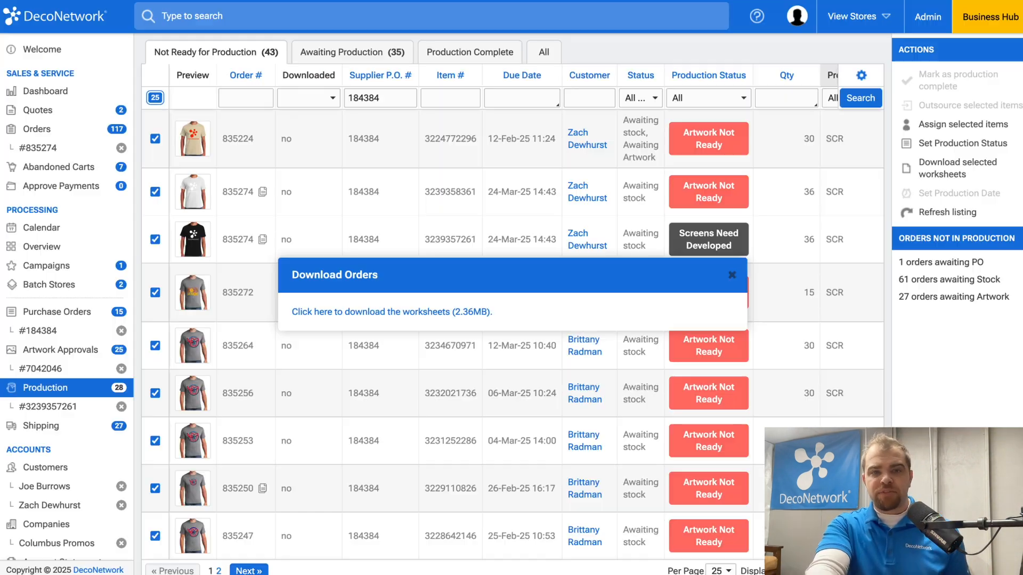
click(732, 275)
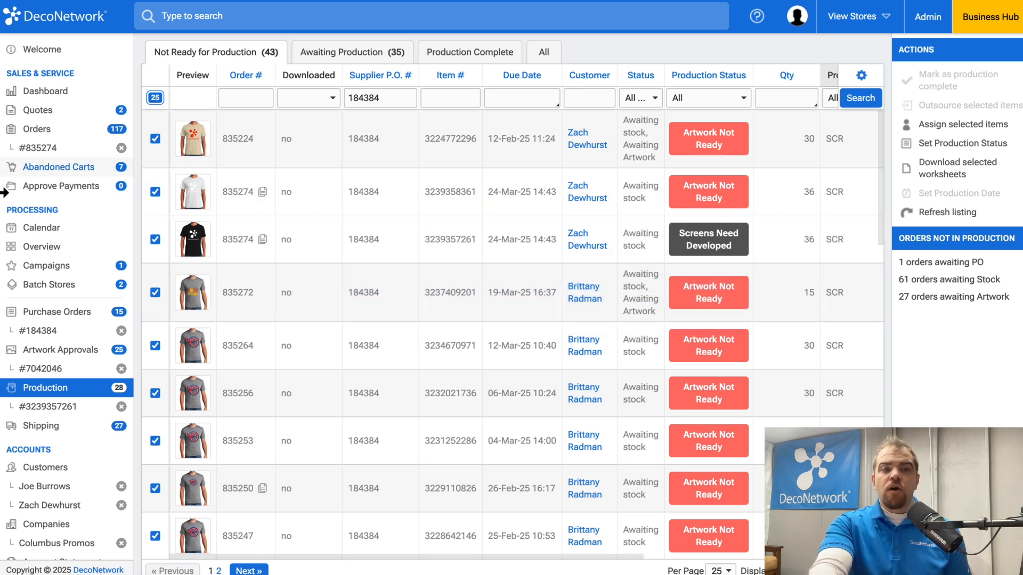
- Receive the stock for all line items of the SanMar purchase order raised 10-Mar-2025 and save the receipt
click(61, 317)
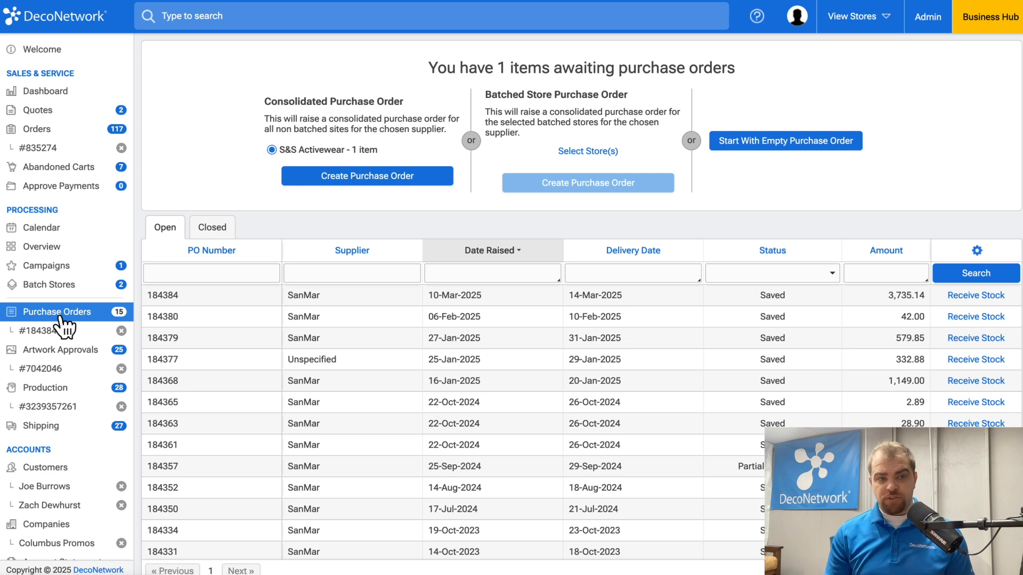
click(63, 335)
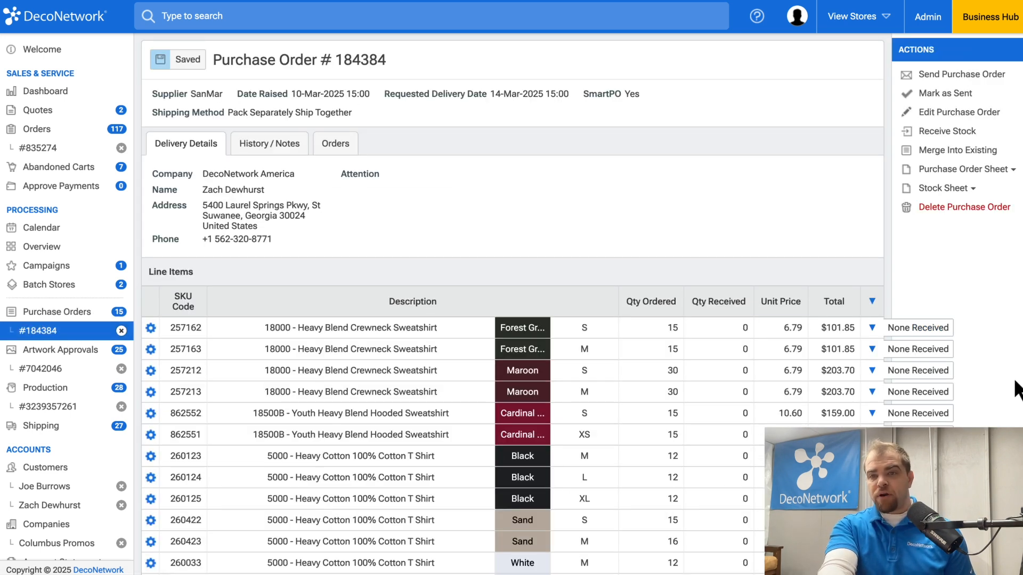
click(954, 133)
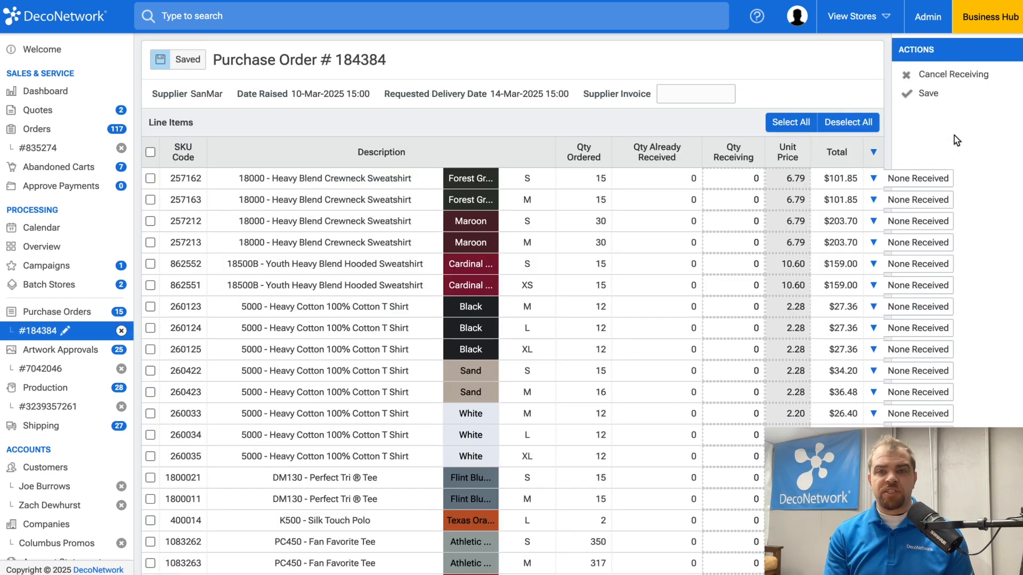
click(150, 178)
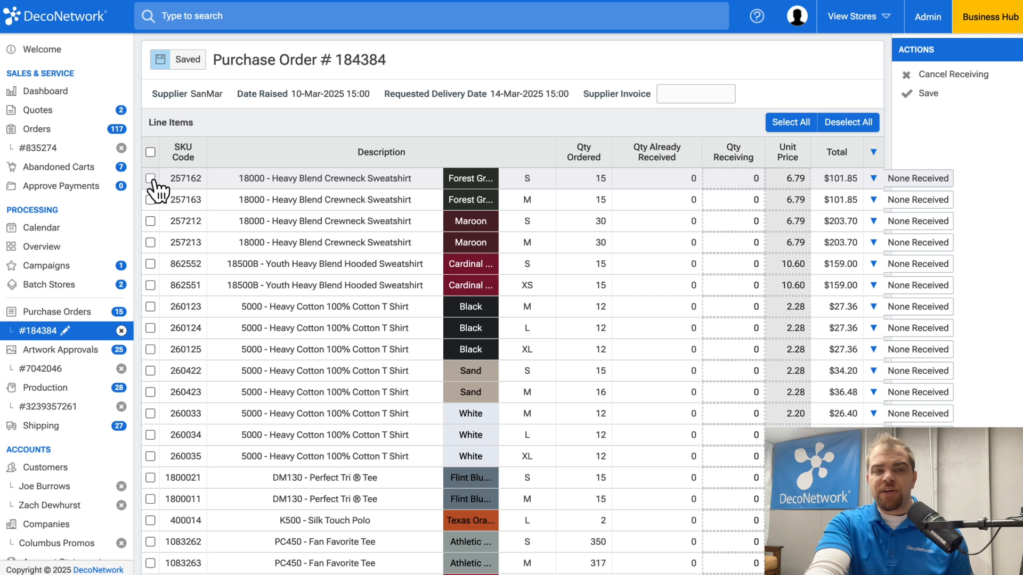
click(150, 200)
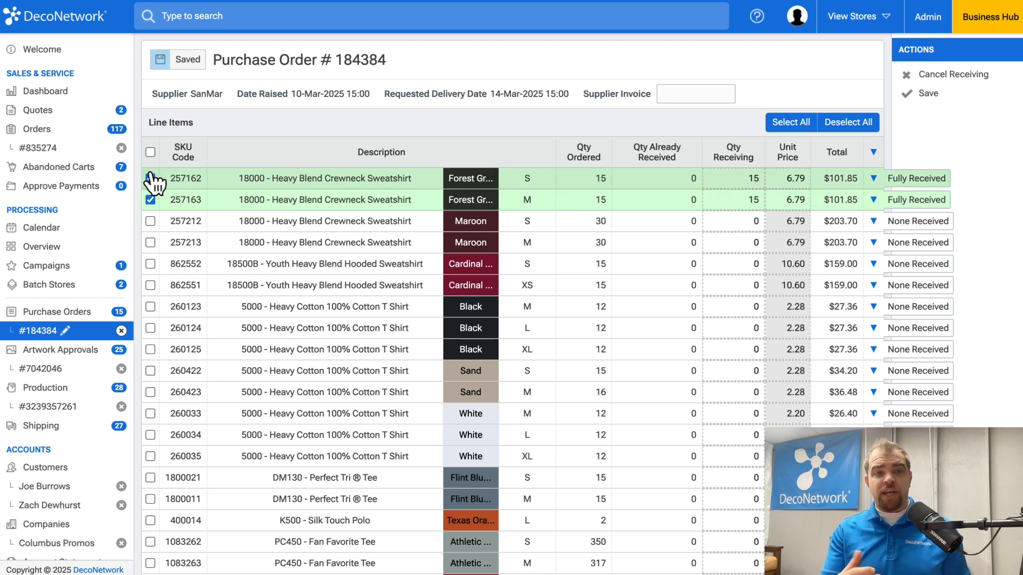
click(150, 152)
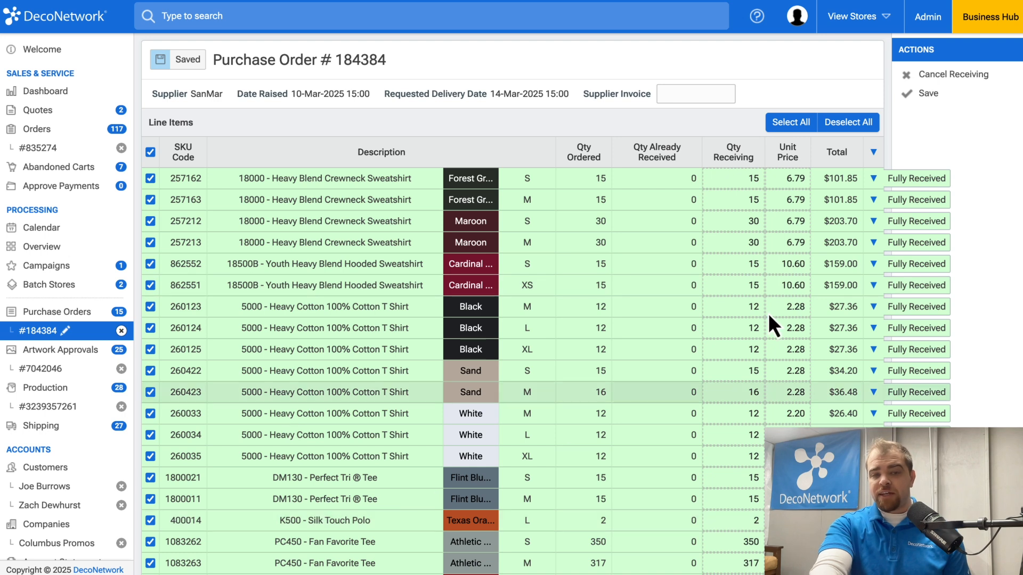
click(933, 93)
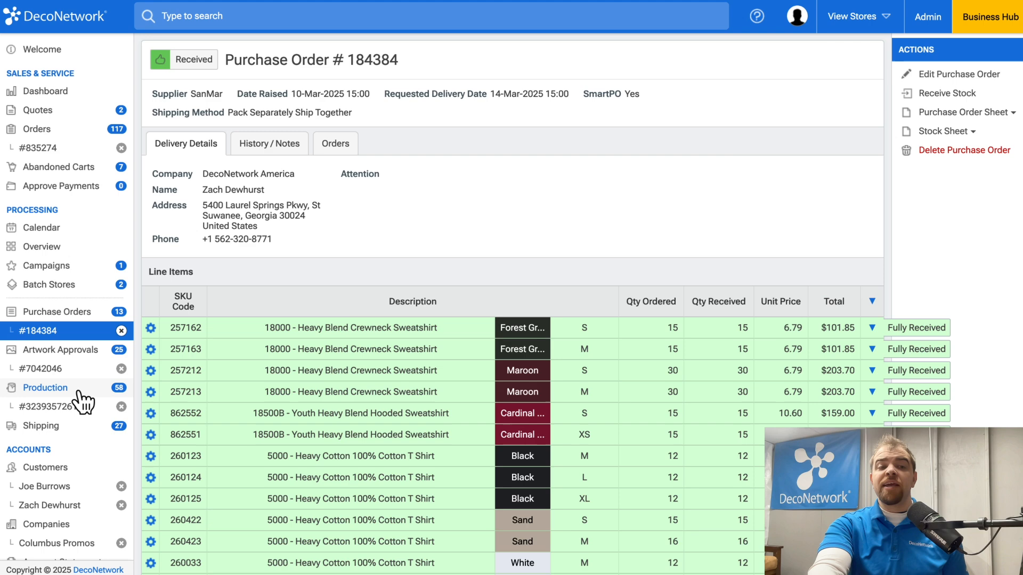
- Open the white Heavy Cotton T-shirt item from the Awaiting Production list and inspect the available production statuses
click(85, 392)
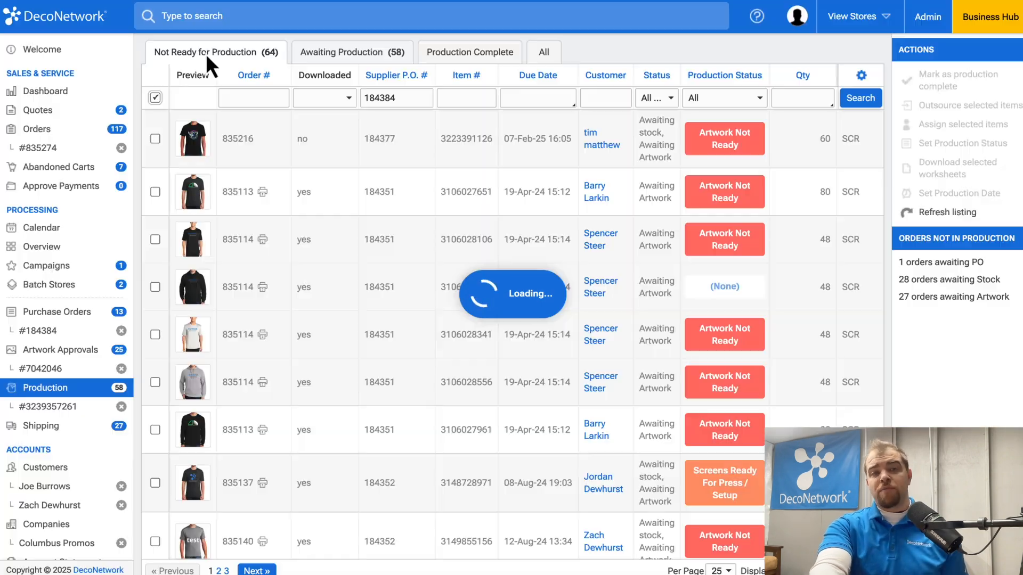
click(366, 53)
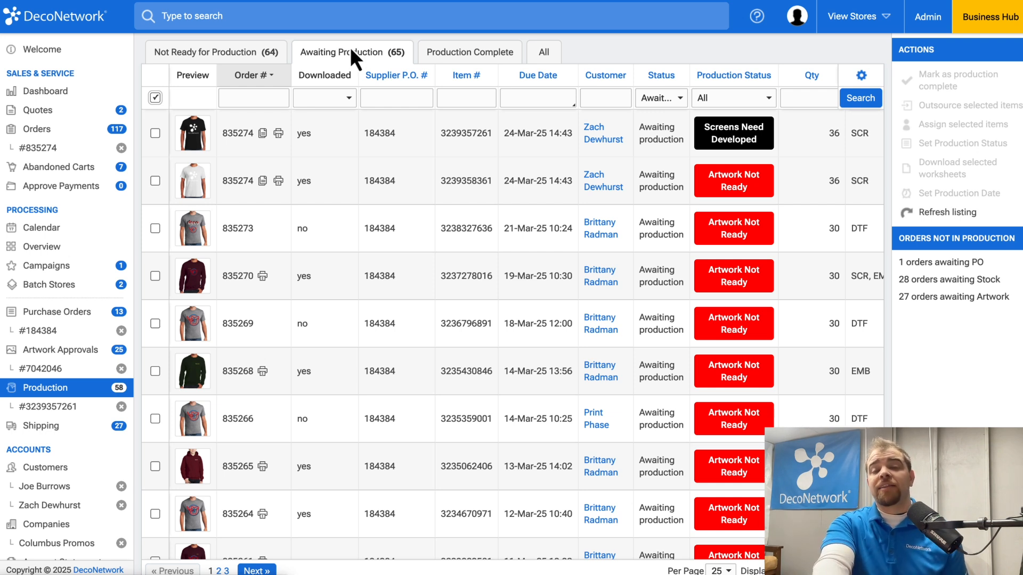
click(422, 171)
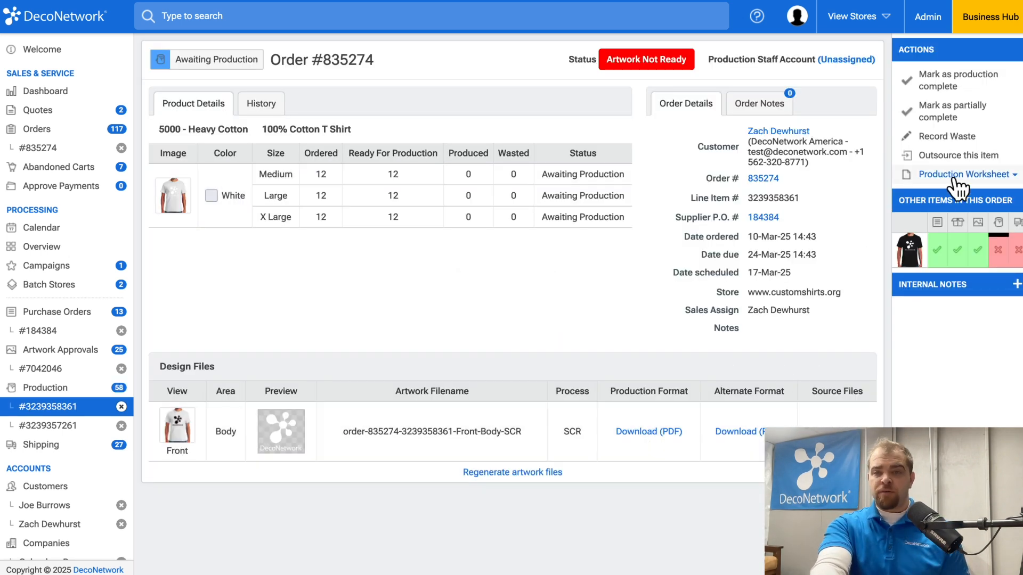
click(639, 63)
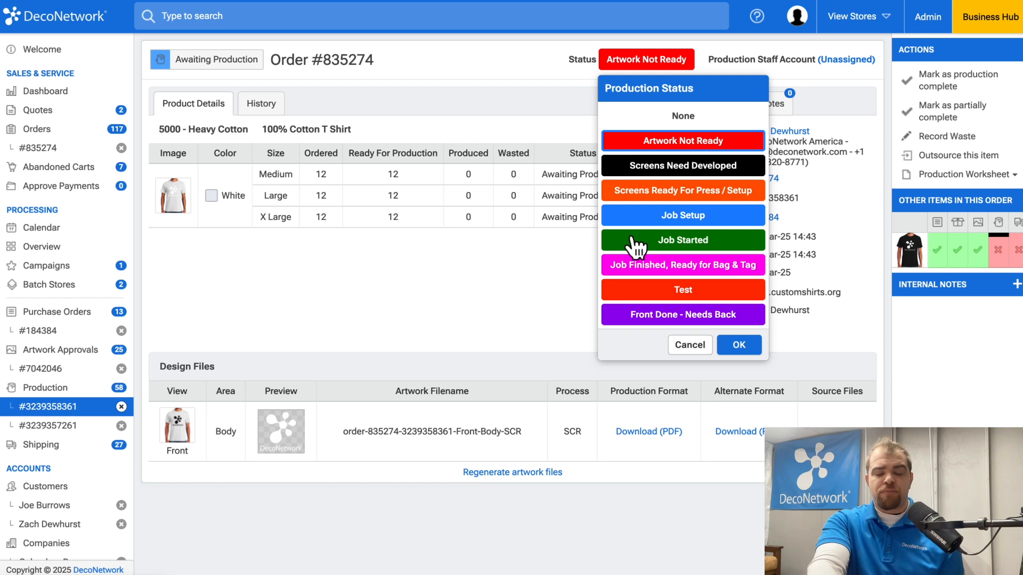
click(928, 384)
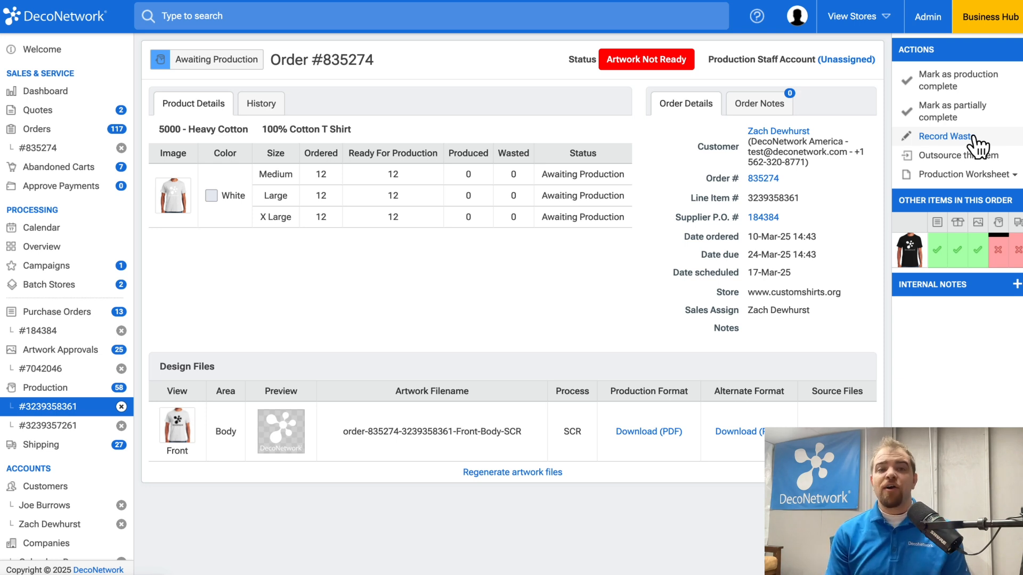
- Set the production status of the black and white T-shirt items due 24-Mar-25 to Job Setup in the Awaiting Production list
click(75, 388)
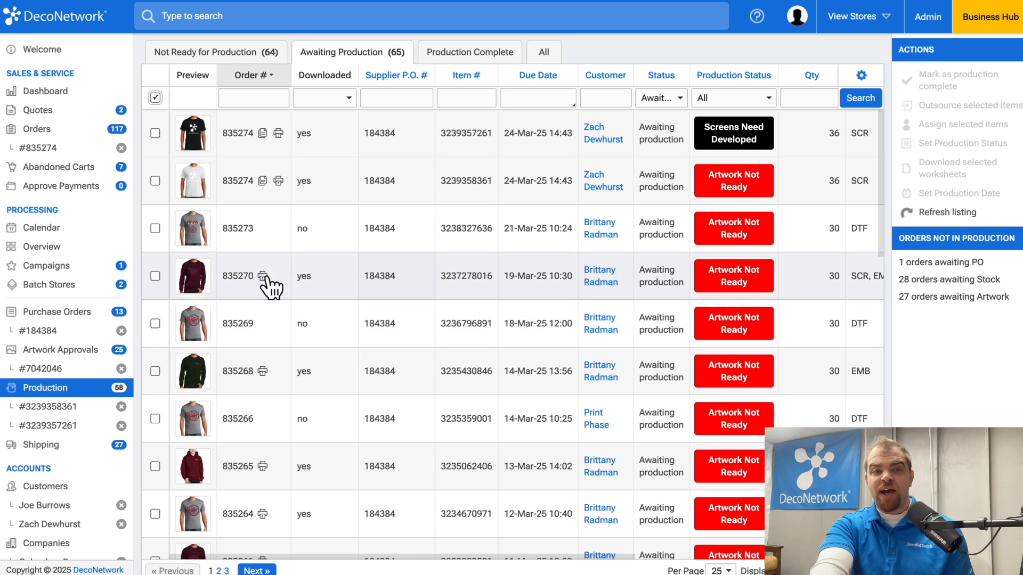
click(155, 133)
click(155, 181)
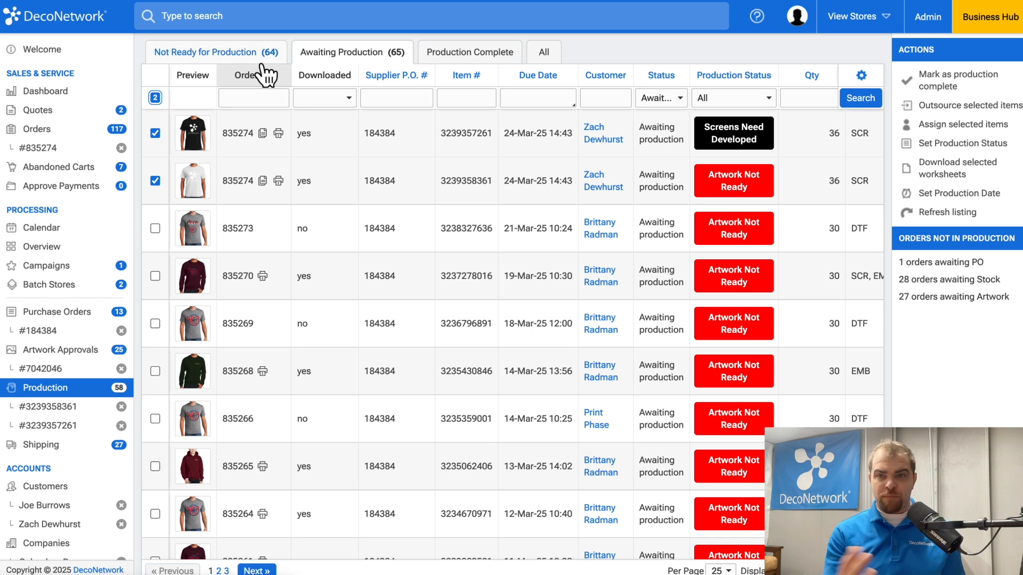
click(955, 148)
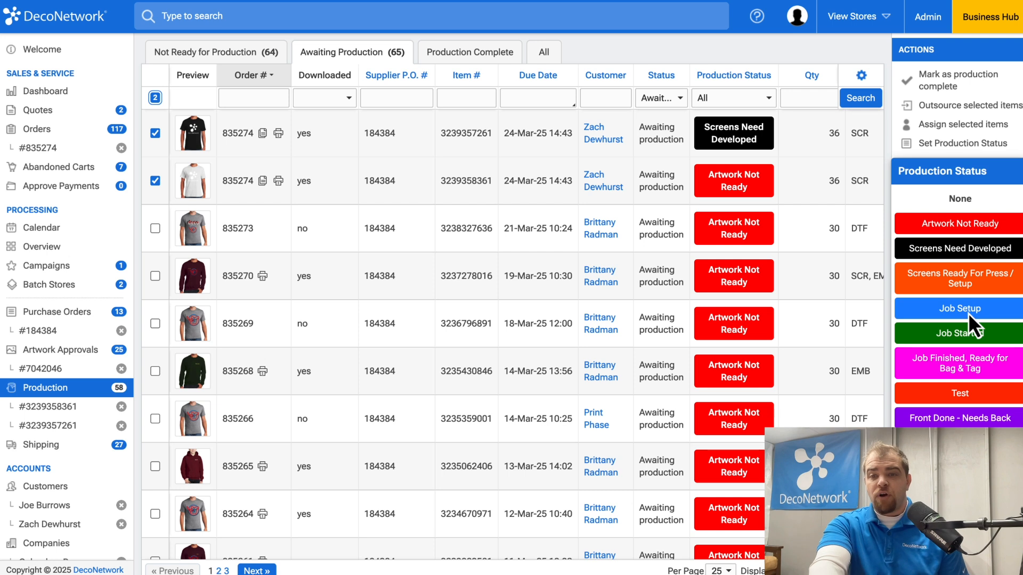
click(960, 426)
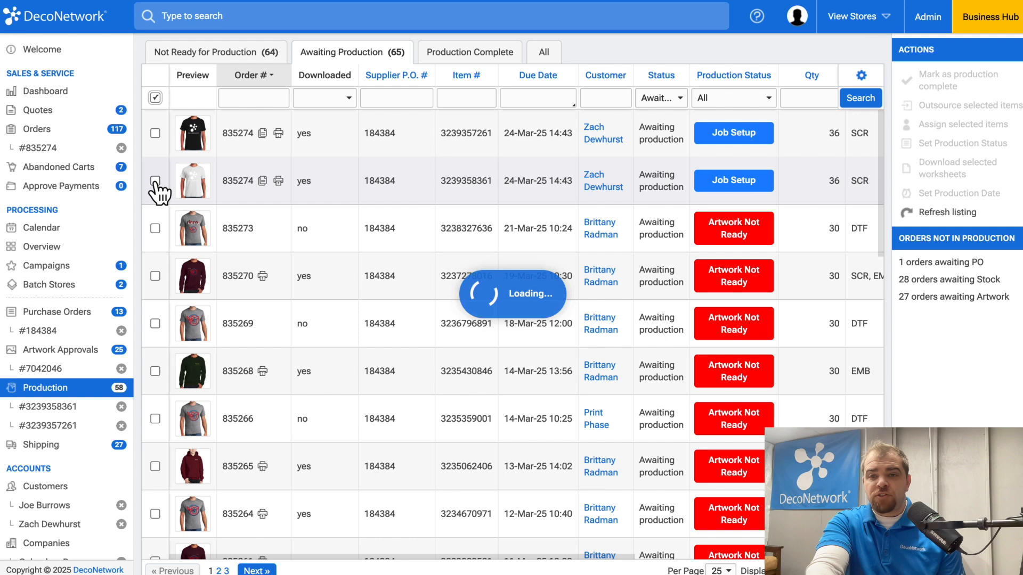
- Mark the black and white T-shirt items due 24-Mar-25 as production complete and open the Awaiting Shipping list
click(155, 181)
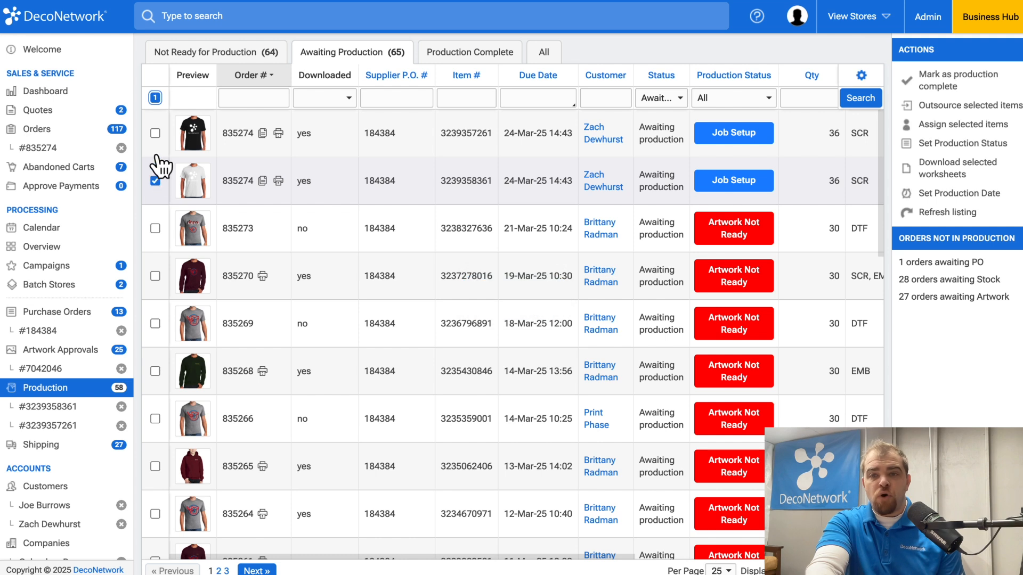
click(155, 133)
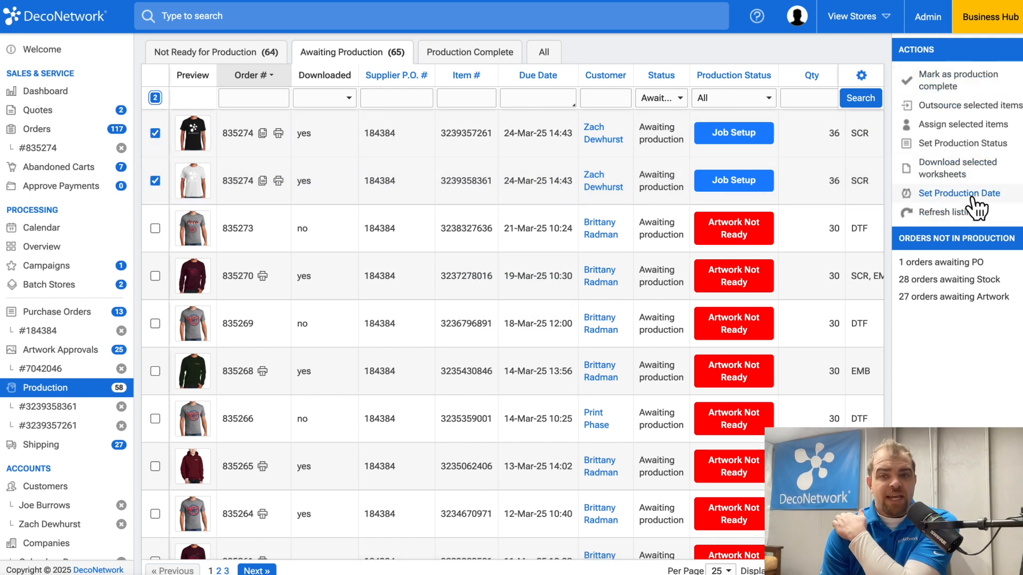
click(958, 80)
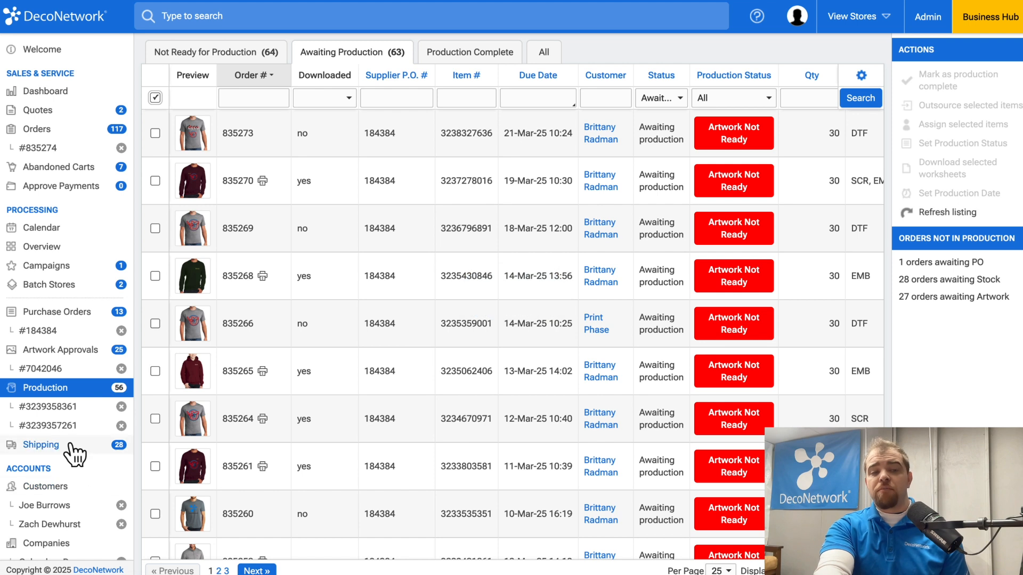
click(72, 448)
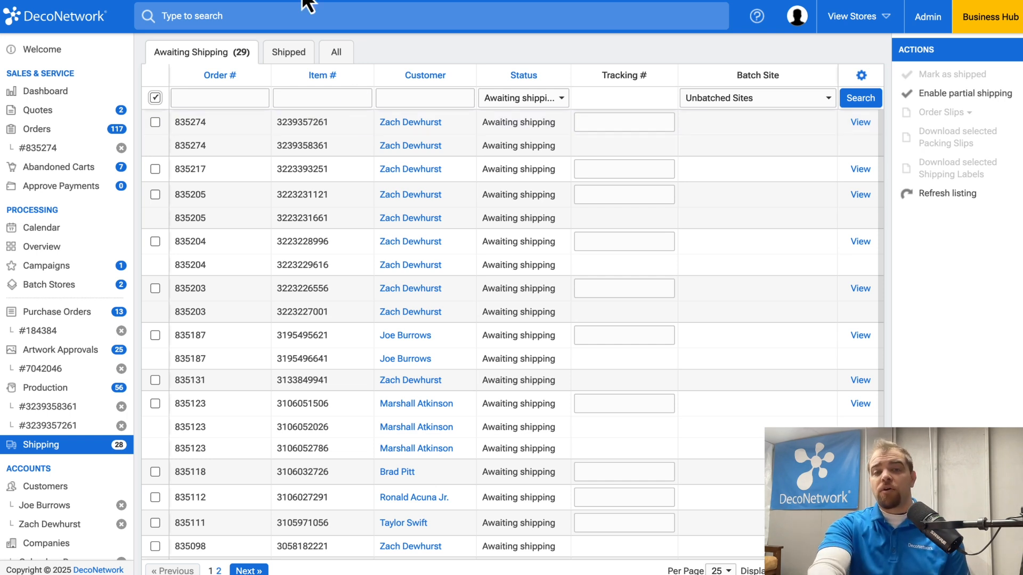
- Open the black and white T-shirt order and review its history and notes, payments, production, financial details and email history
click(54, 147)
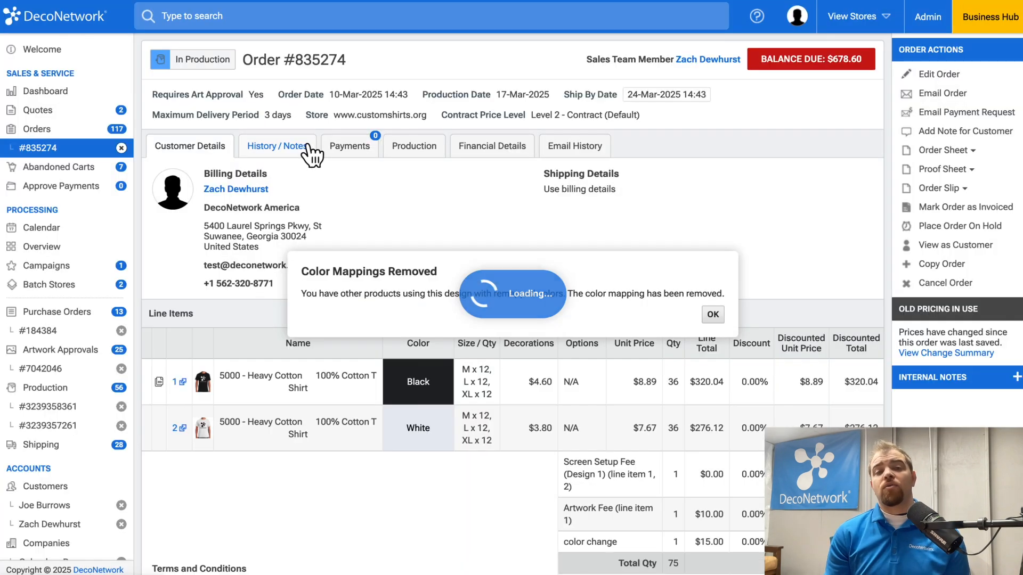
click(713, 315)
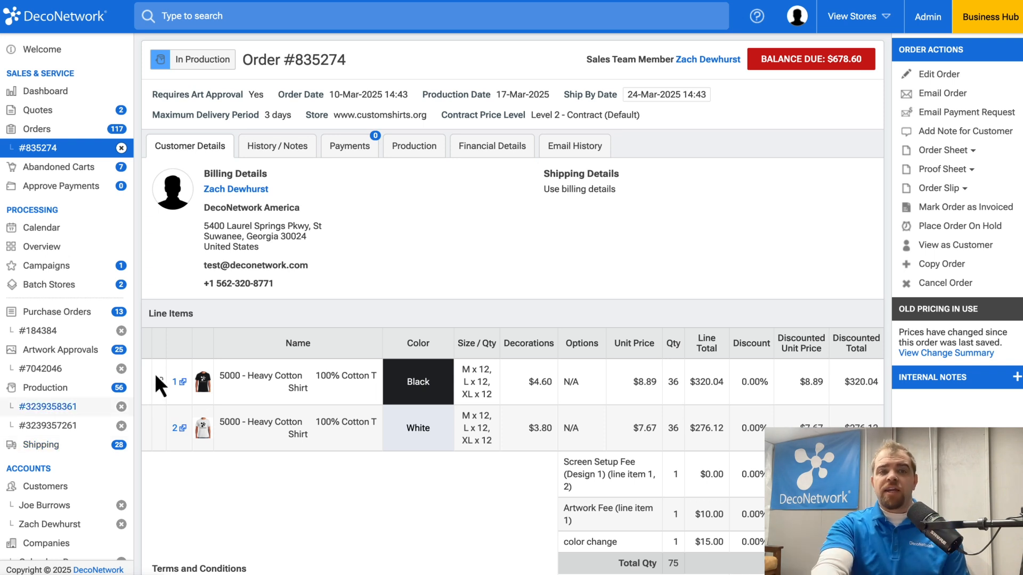
click(263, 153)
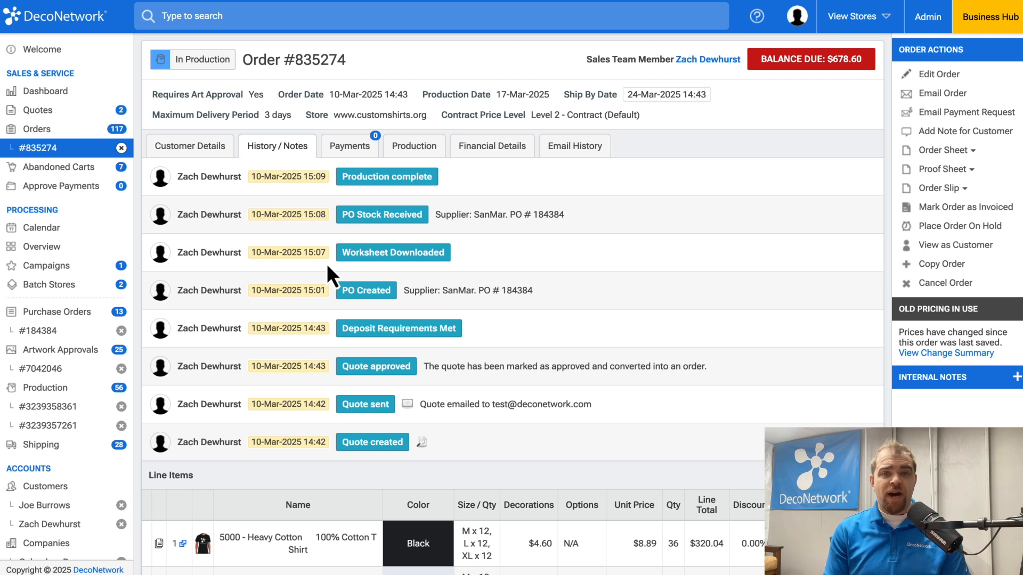
click(351, 145)
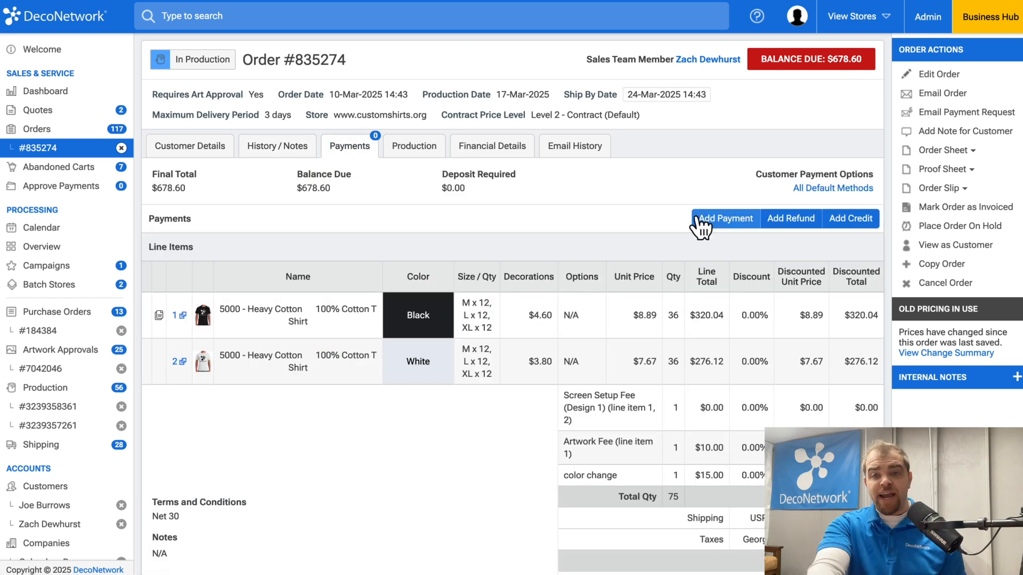
click(422, 149)
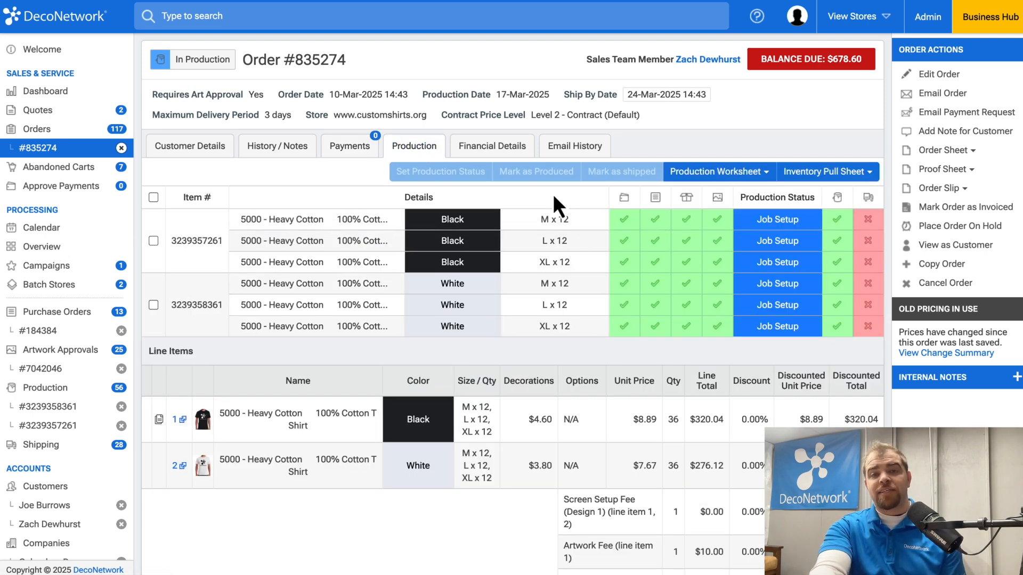
click(498, 153)
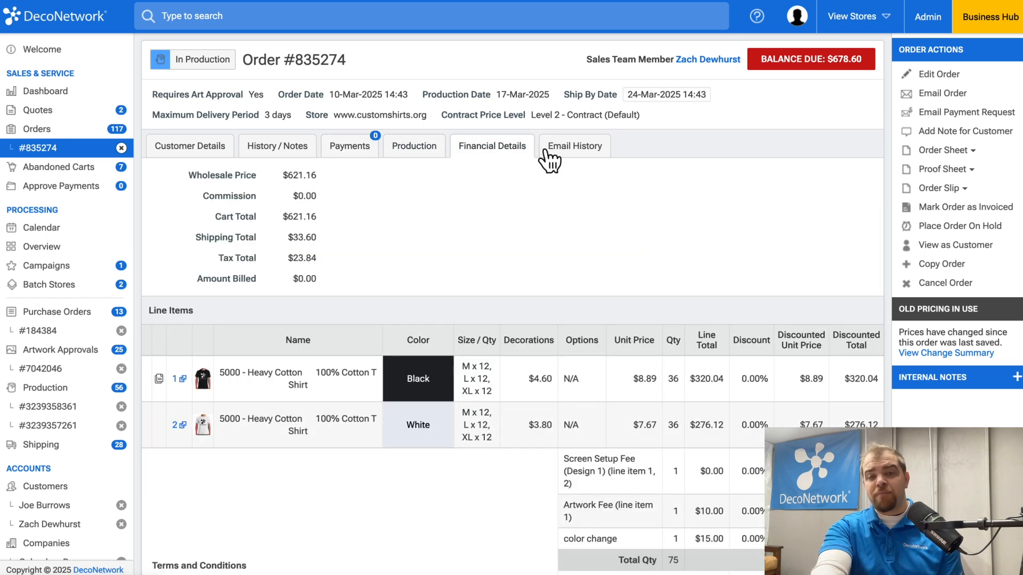
click(583, 152)
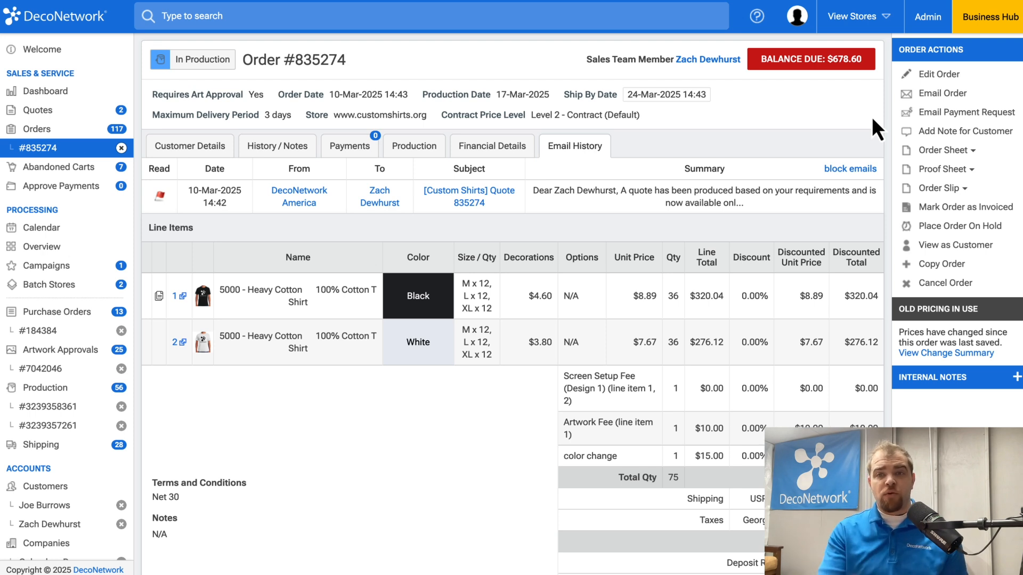
- Inspect the form for adding a customer note to the order and close it without entering a note
click(960, 134)
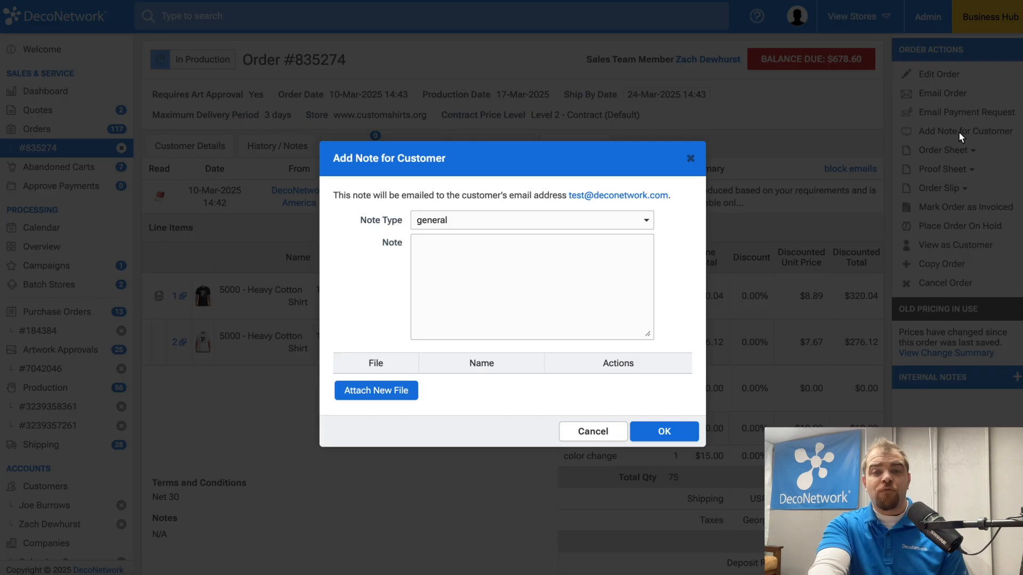
click(691, 159)
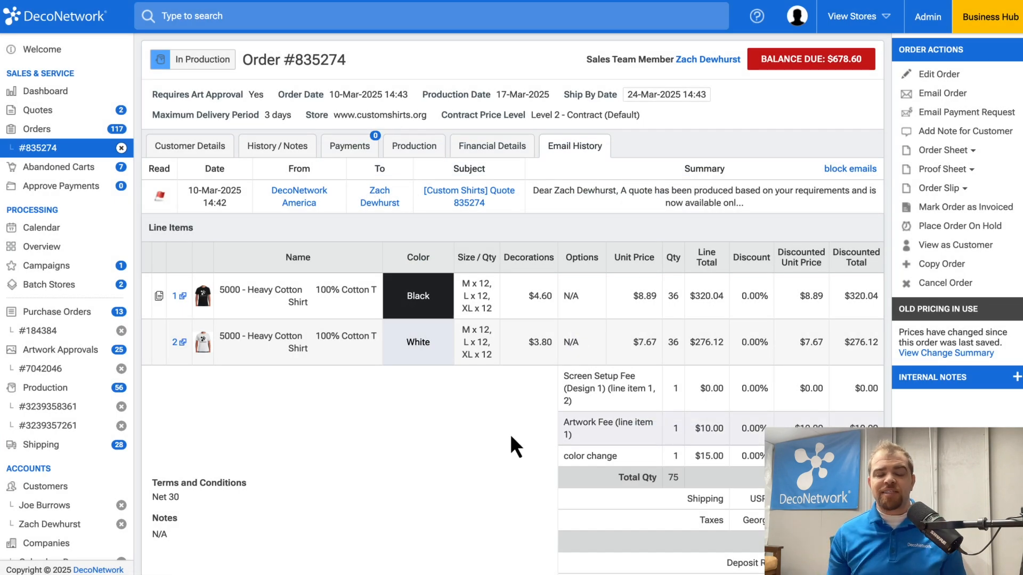